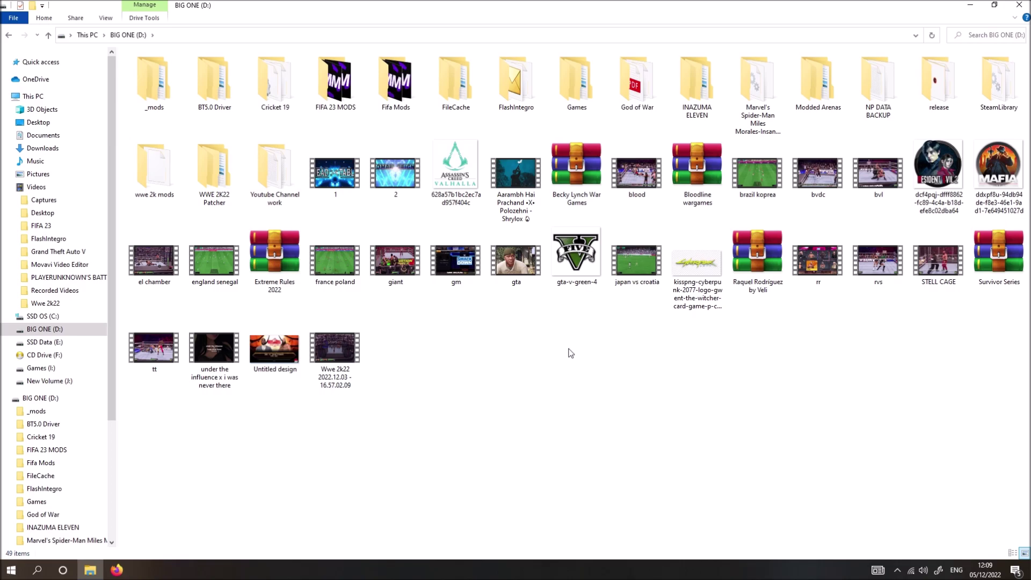
right_click(602, 350)
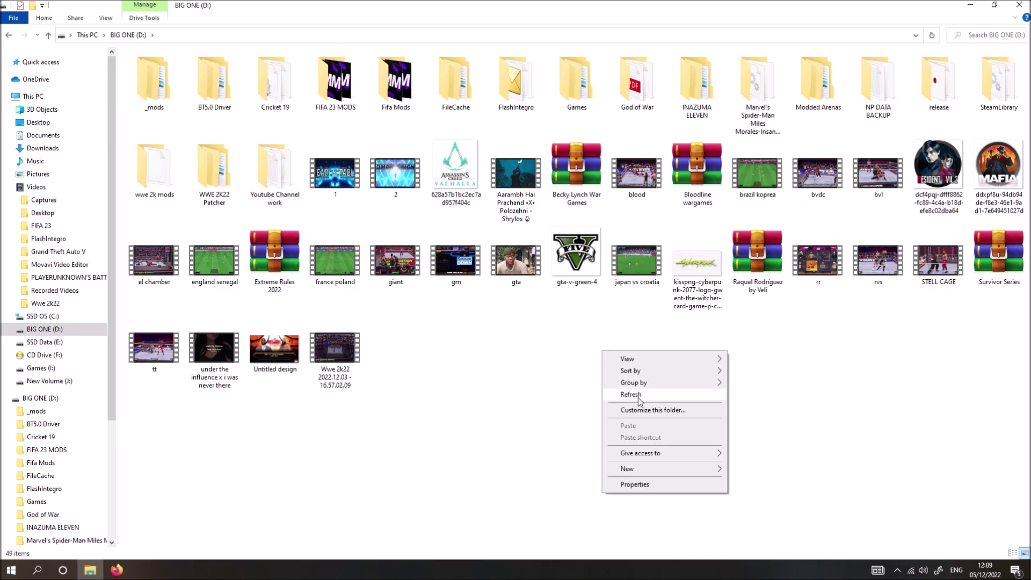
click(631, 394)
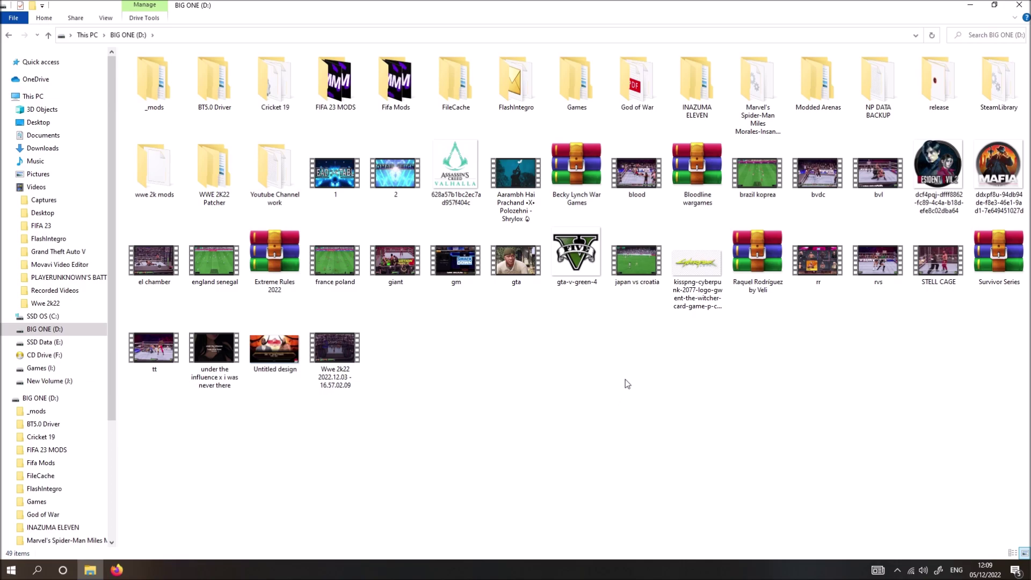
right_click(451, 462)
click(500, 358)
right_click(562, 340)
click(590, 384)
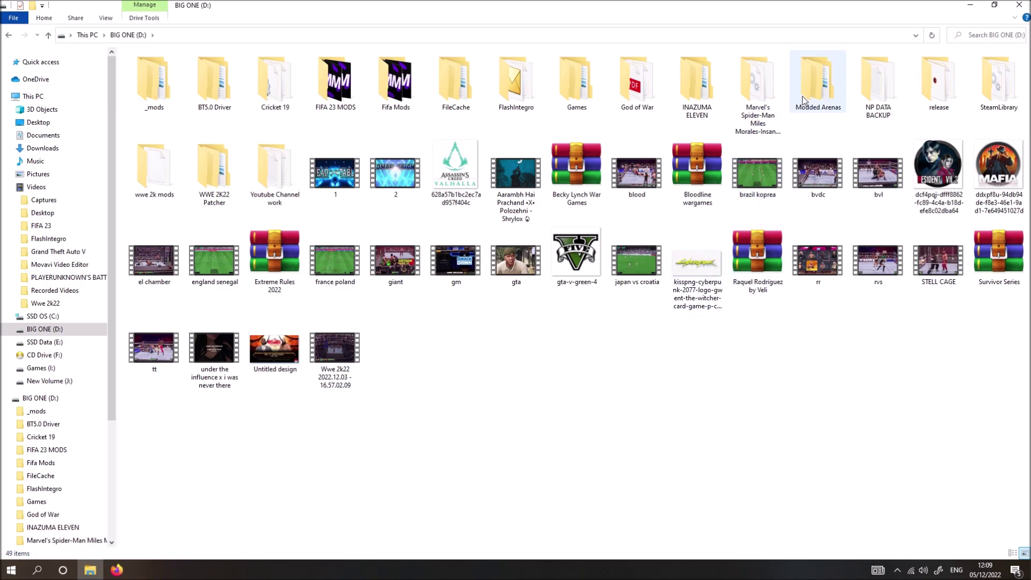
click(815, 109)
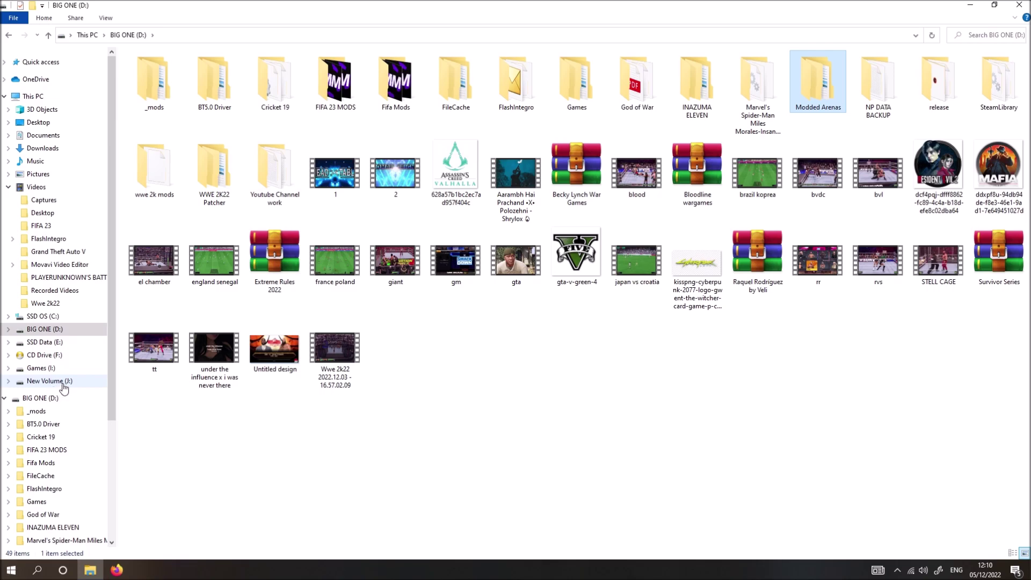
click(53, 330)
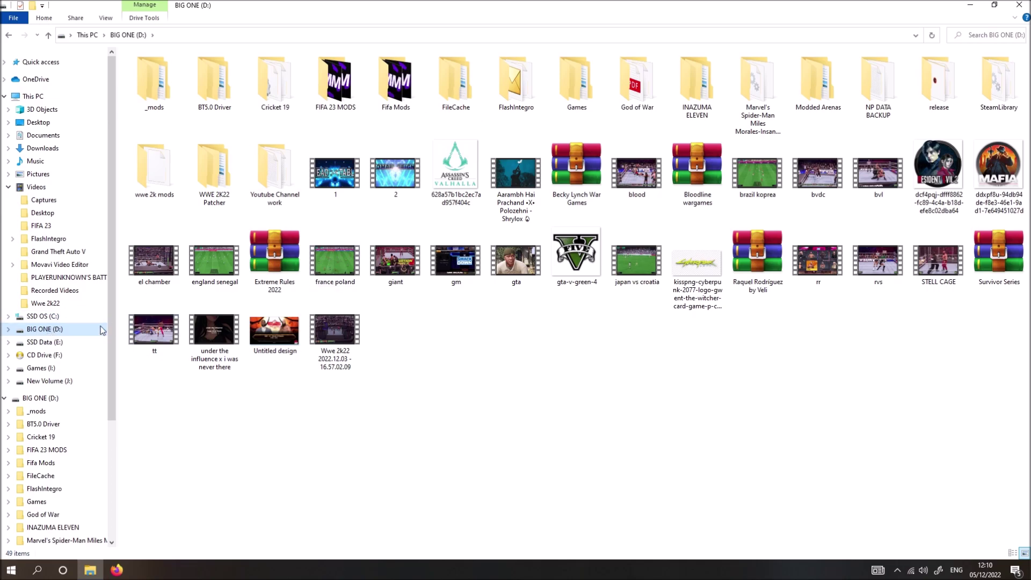
text(file)
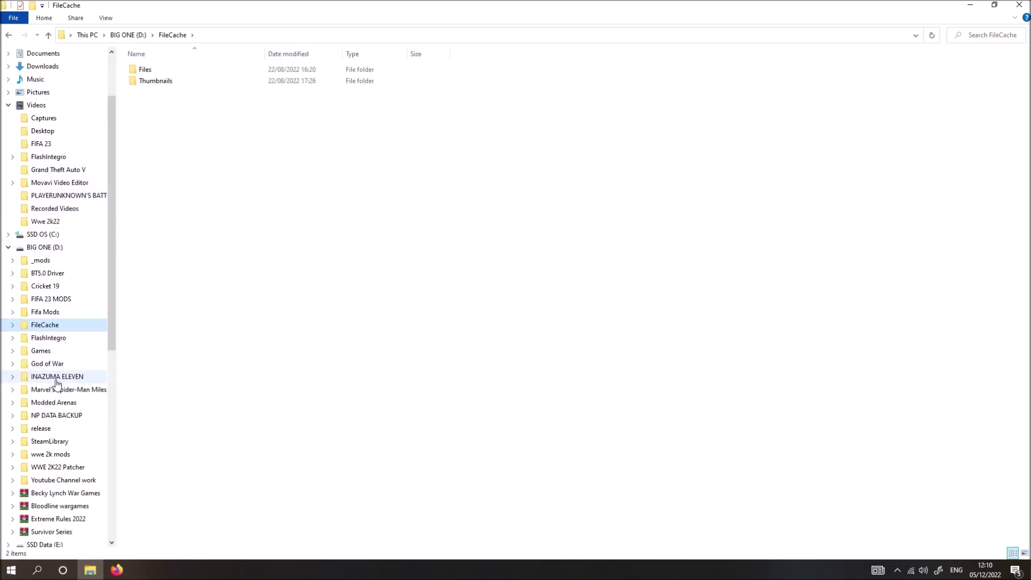
click(69, 248)
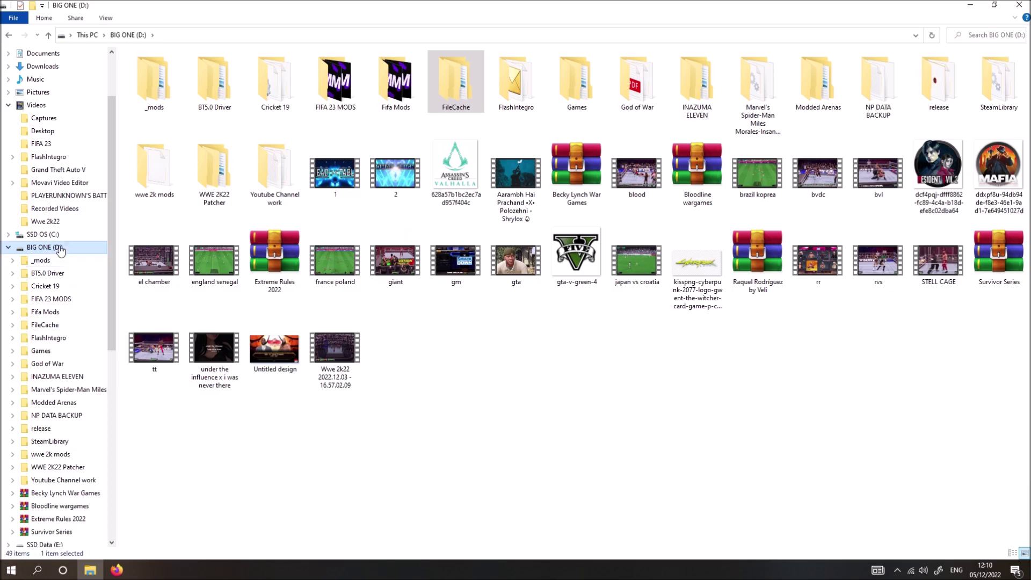
scroll(75, 89, up, 2)
click(53, 75)
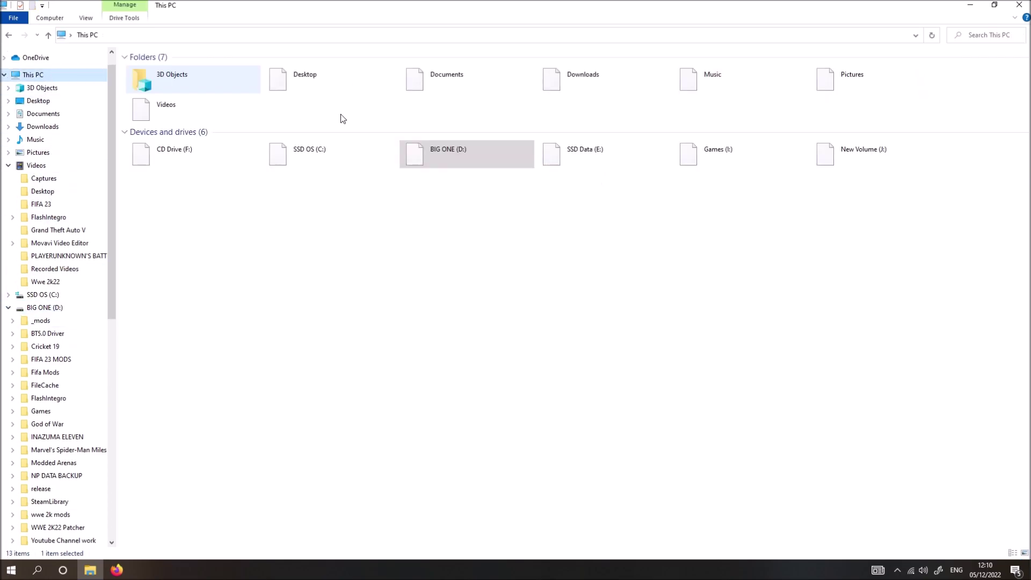
double_click(488, 163)
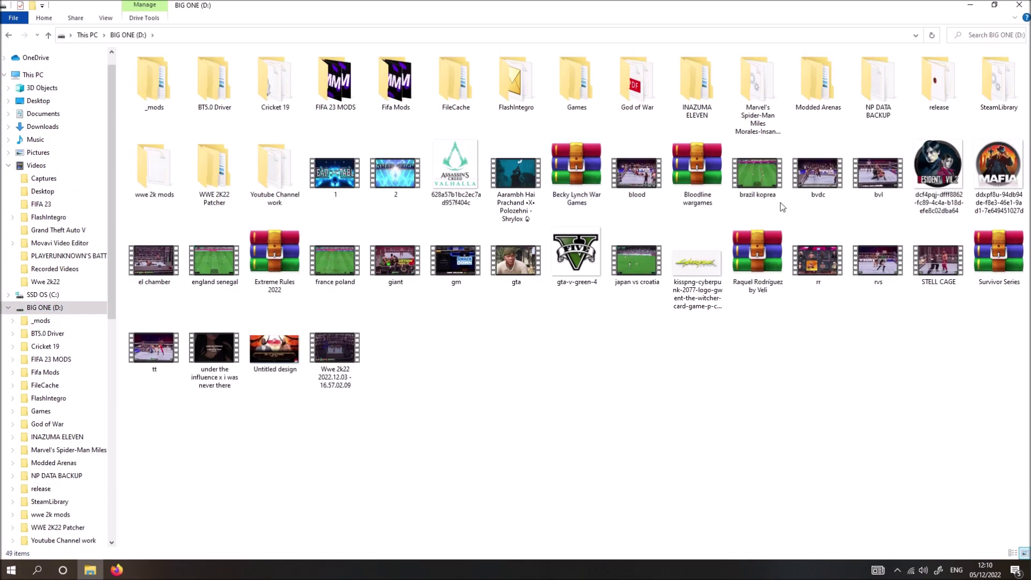
right_click(669, 378)
click(718, 420)
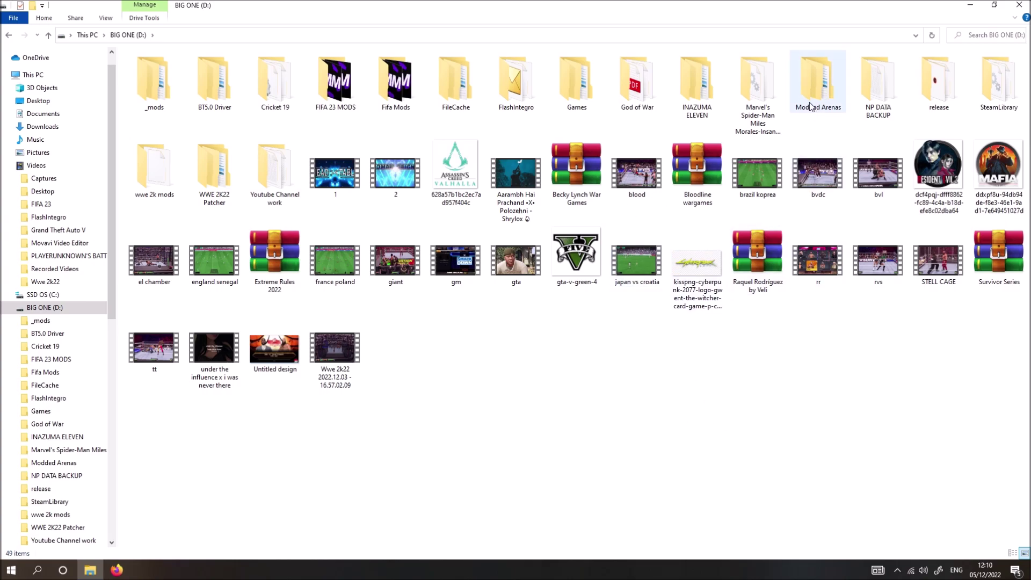
right_click(747, 429)
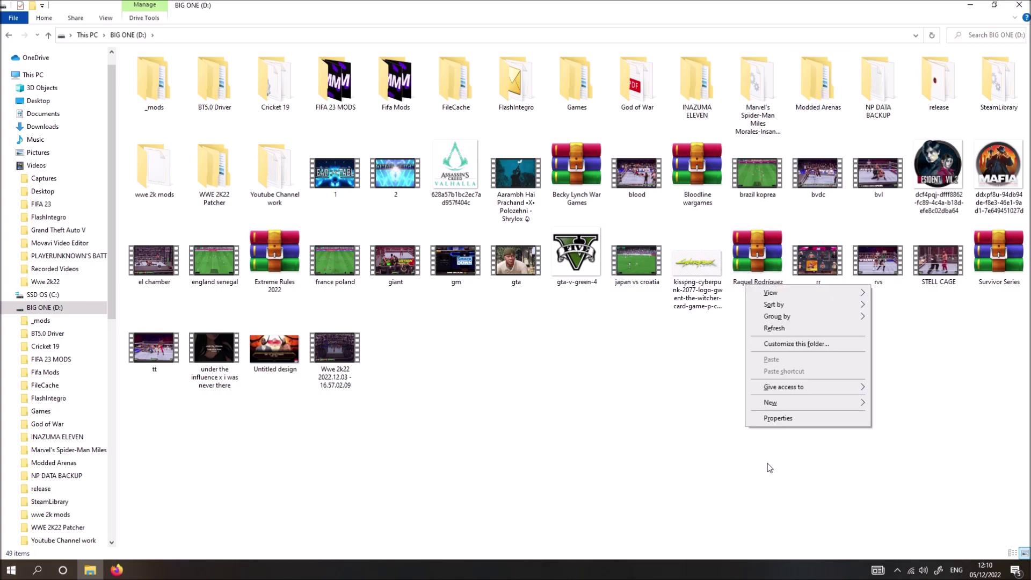
click(507, 424)
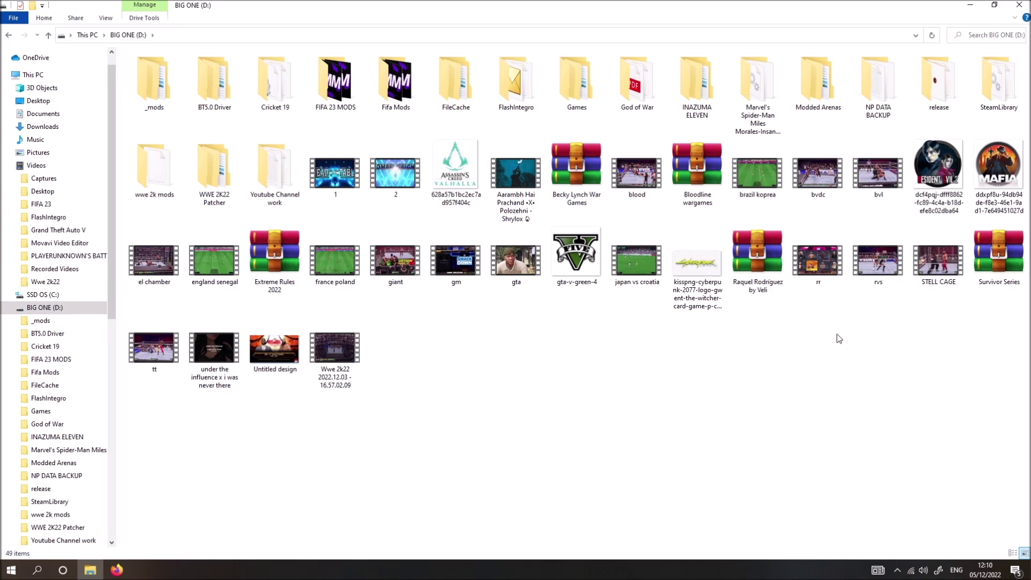
Step: Refresh the BIG ONE (D:) drive listing and open its Modded Arenas folder
click(820, 103)
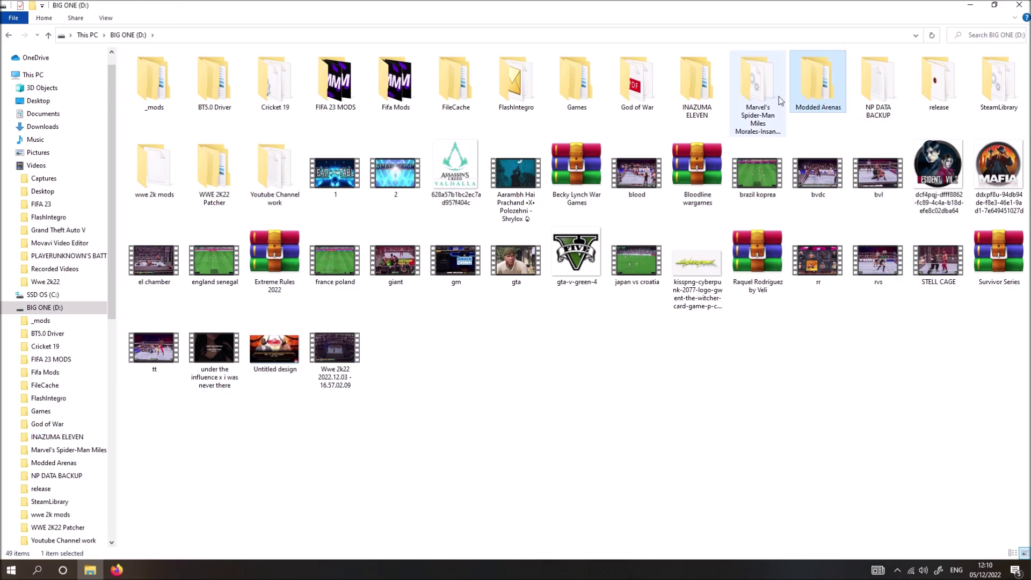
right_click(780, 426)
click(810, 325)
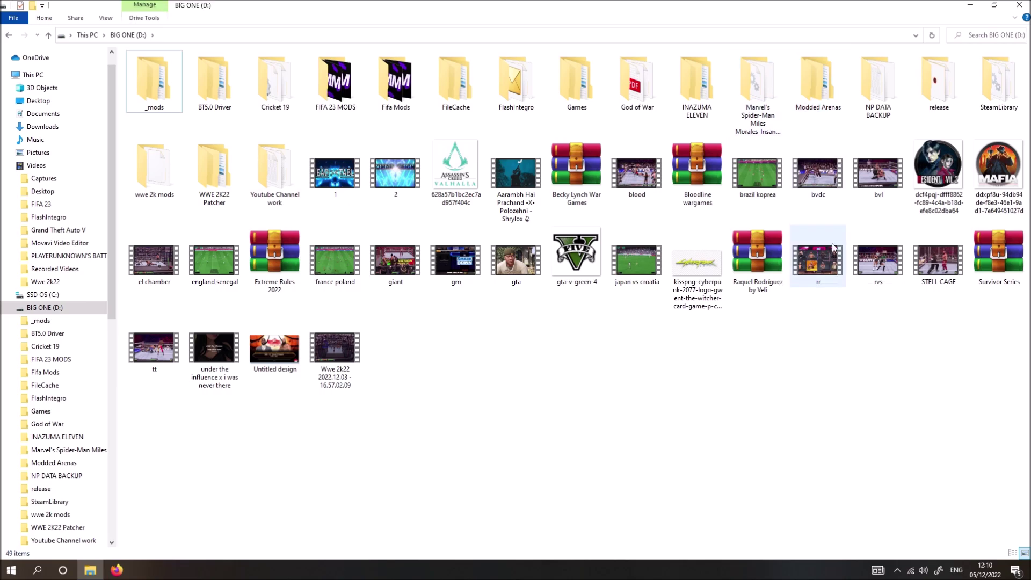
double_click(817, 96)
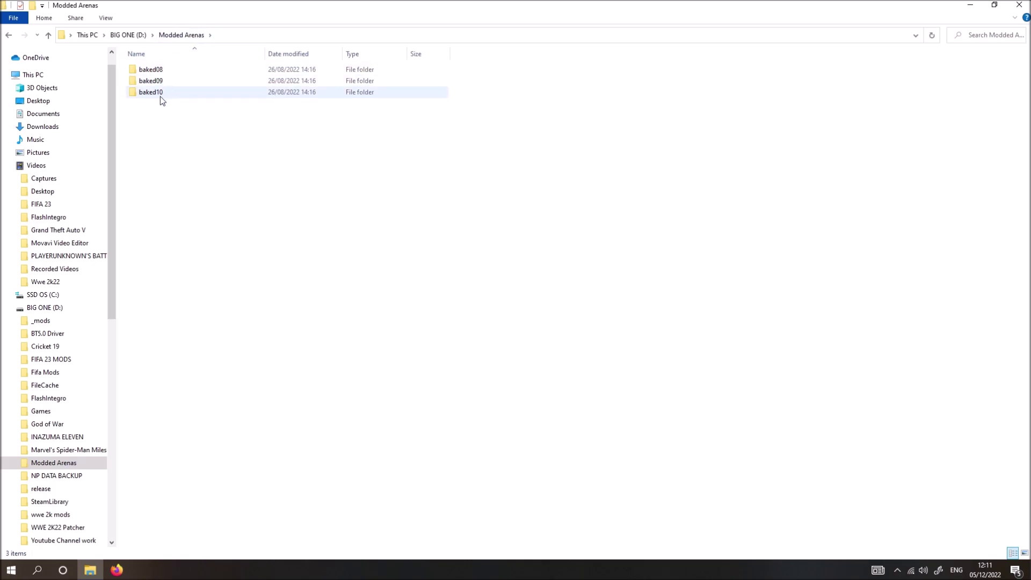
Step: Look inside the baked08 folder in Modded Arenas to examine what it contains
mouse_move(169, 80)
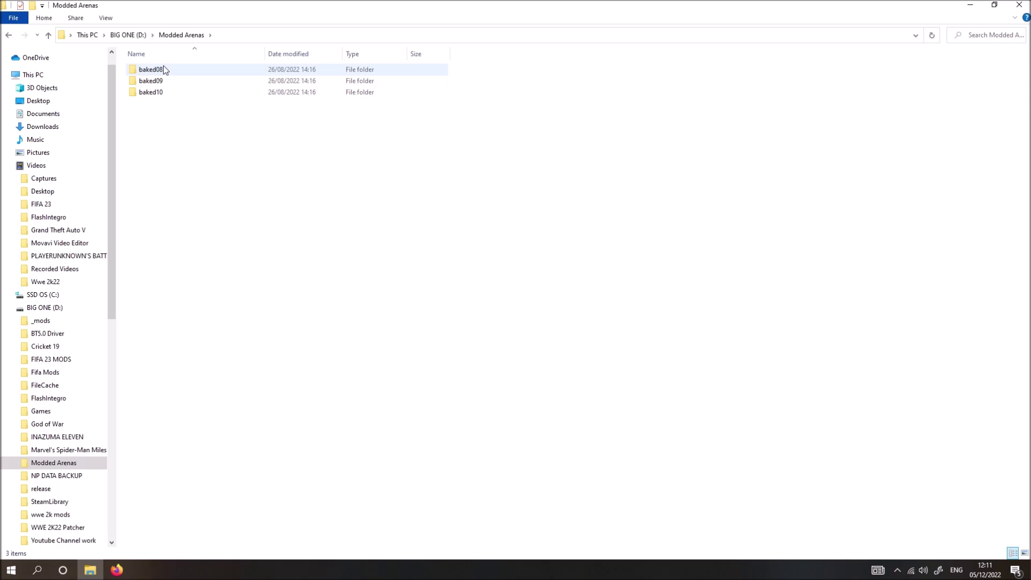
click(198, 70)
double_click(197, 70)
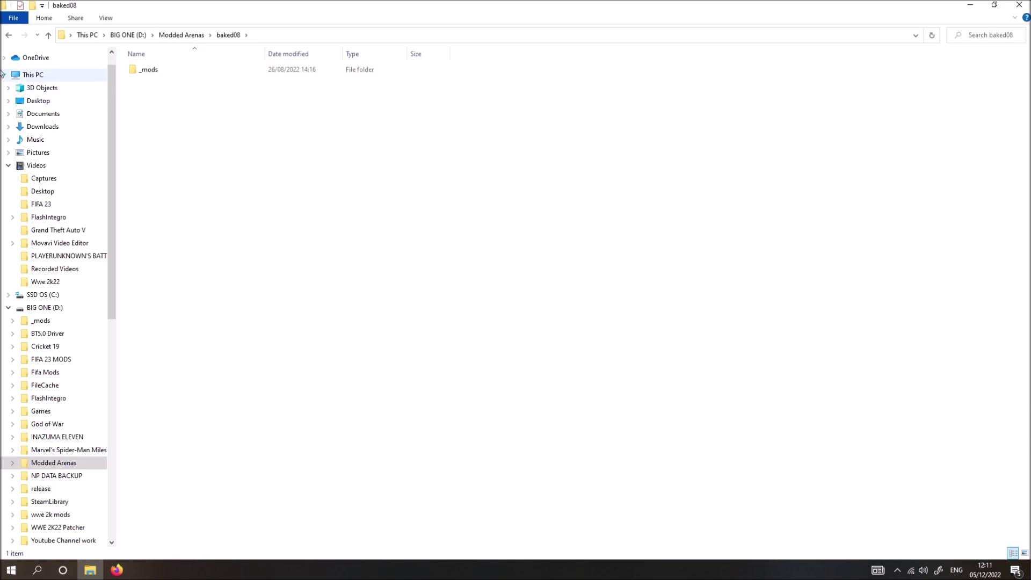
click(8, 35)
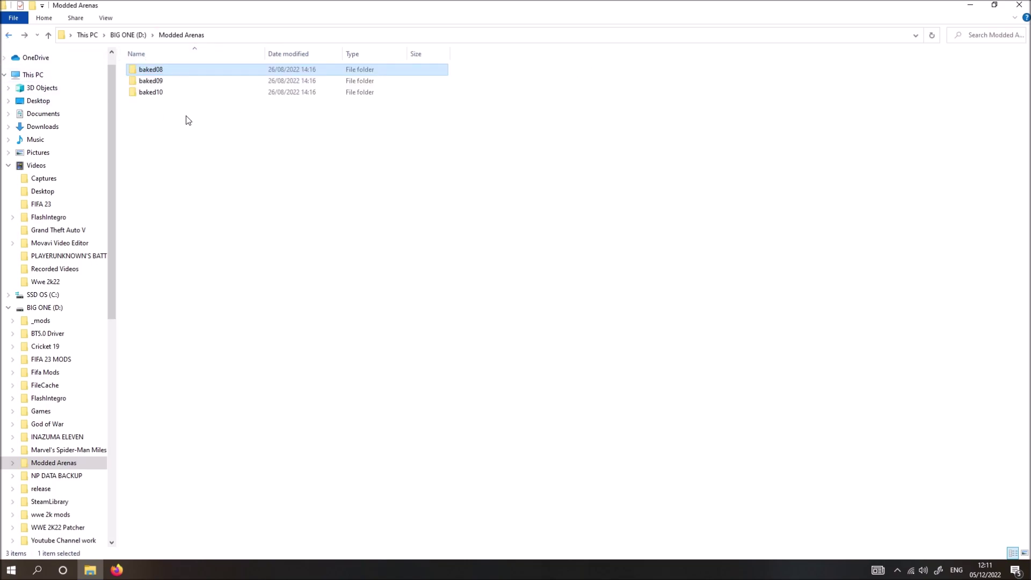
double_click(172, 69)
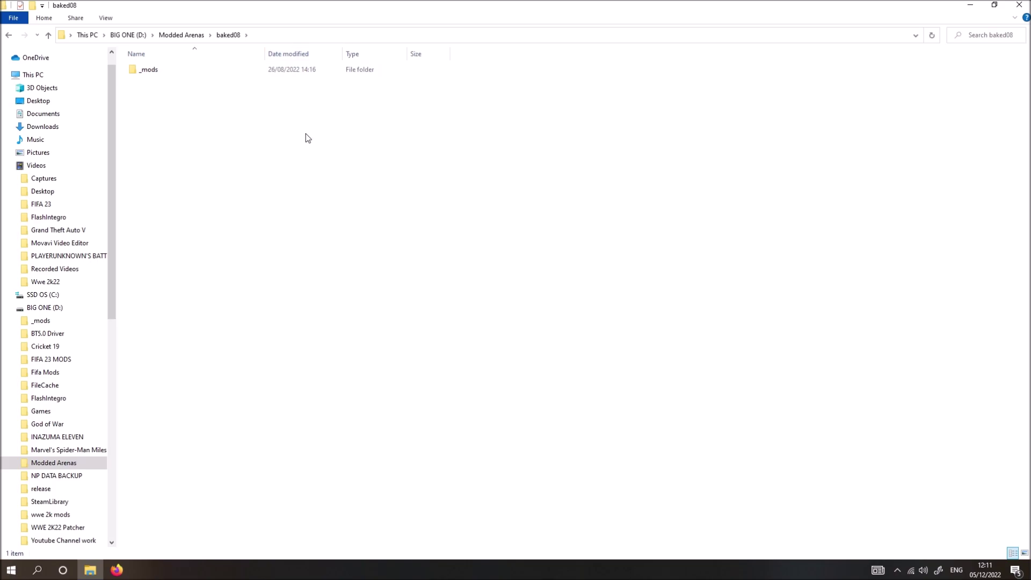
right_click(278, 251)
click(309, 293)
Step: Examine the contents of the baked09 folder and of the _mods folder inside baked10, returning to Modded Arenas
click(8, 35)
double_click(161, 81)
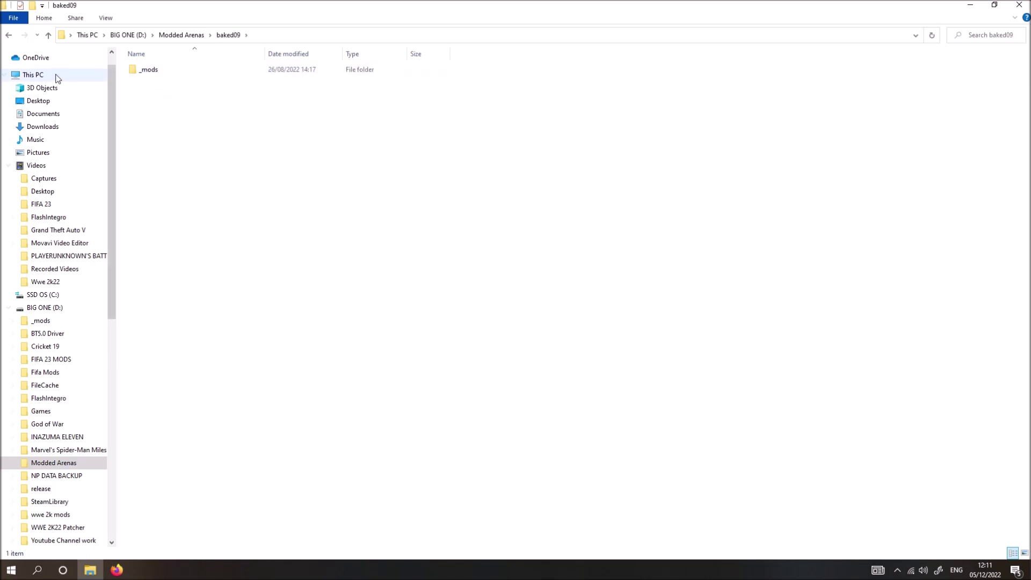
click(9, 36)
double_click(210, 94)
double_click(156, 73)
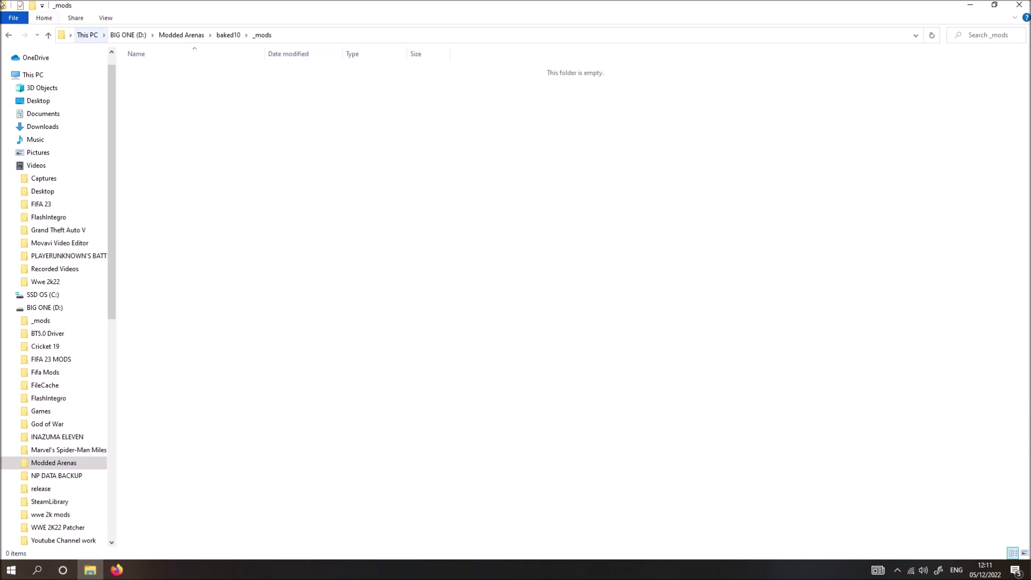
click(16, 35)
click(16, 36)
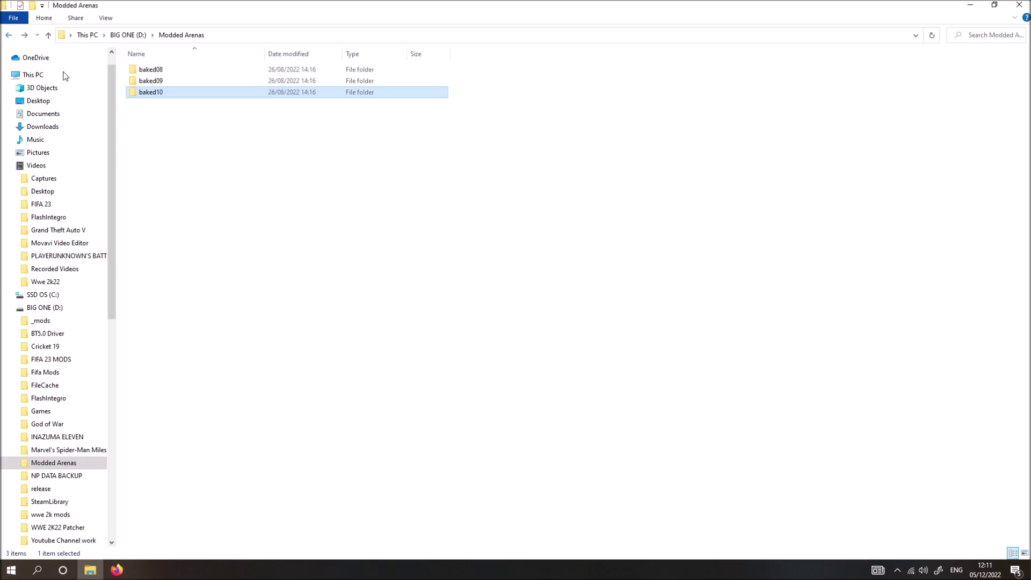
right_click(144, 93)
right_click(531, 344)
mouse_move(564, 461)
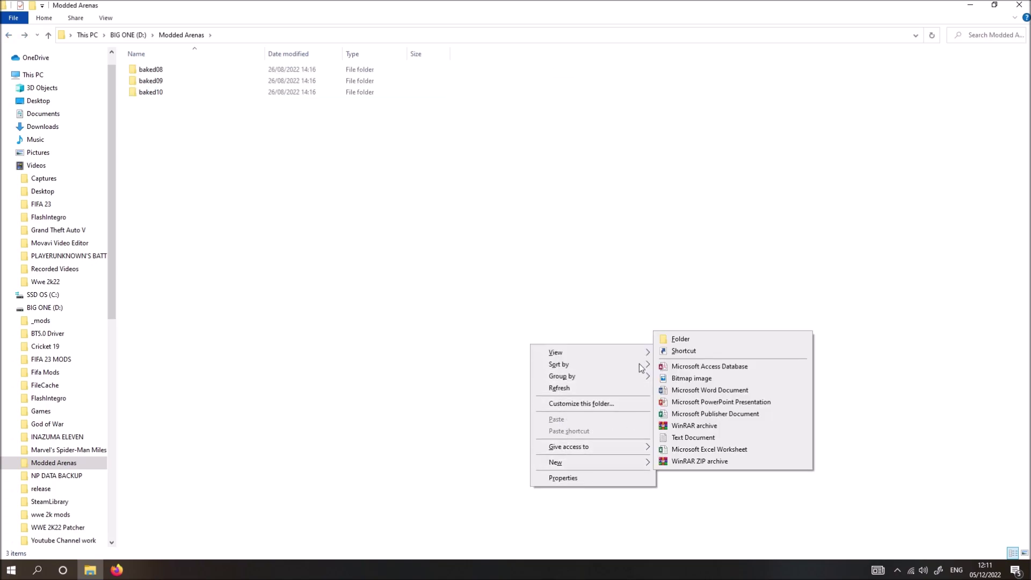
click(483, 258)
right_click(383, 306)
click(414, 349)
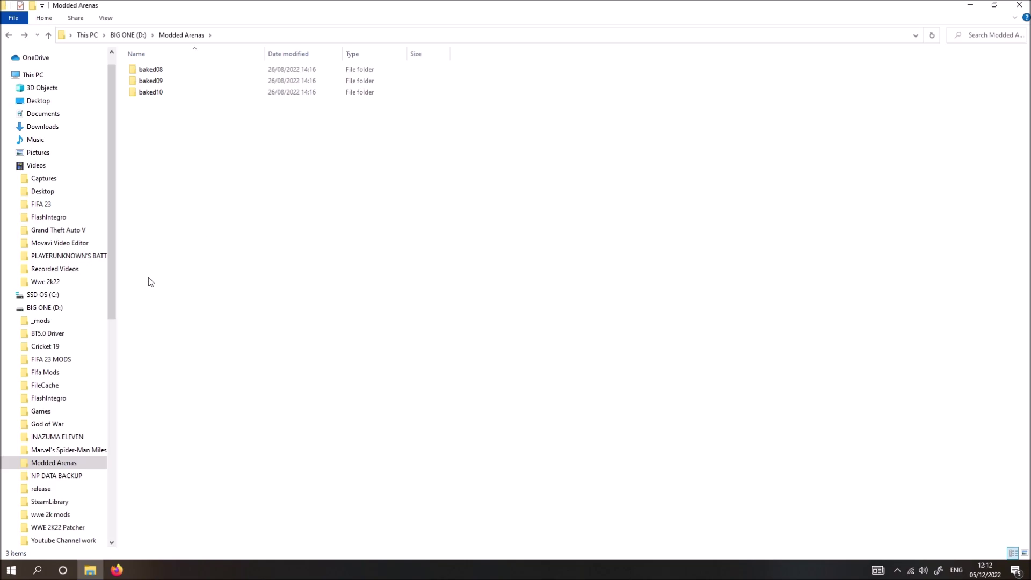
right_click(207, 285)
click(224, 325)
Step: Recheck the baked08 folder's contents and return to the root of the BIG ONE (D:) drive
double_click(162, 75)
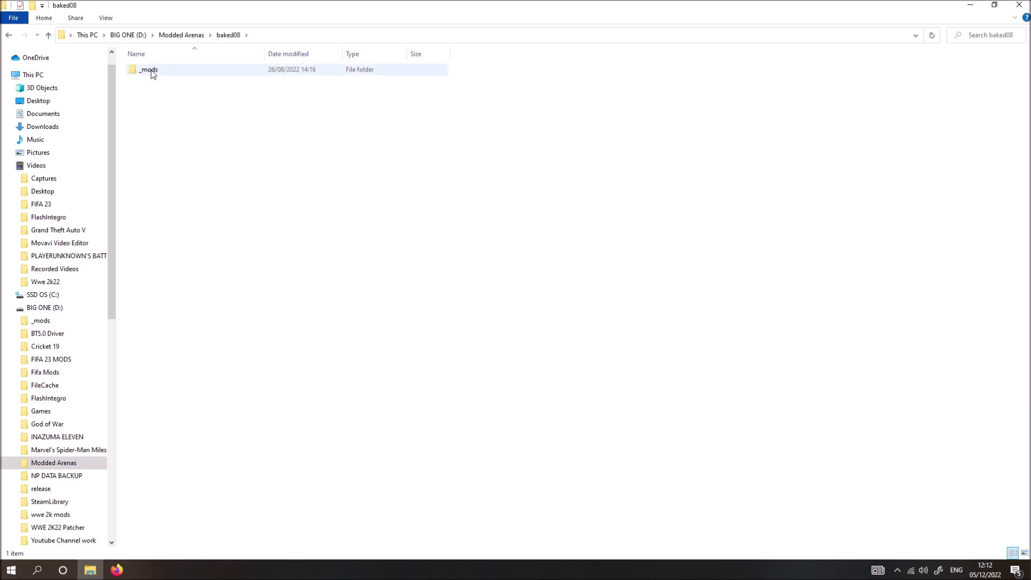
right_click(174, 224)
click(213, 271)
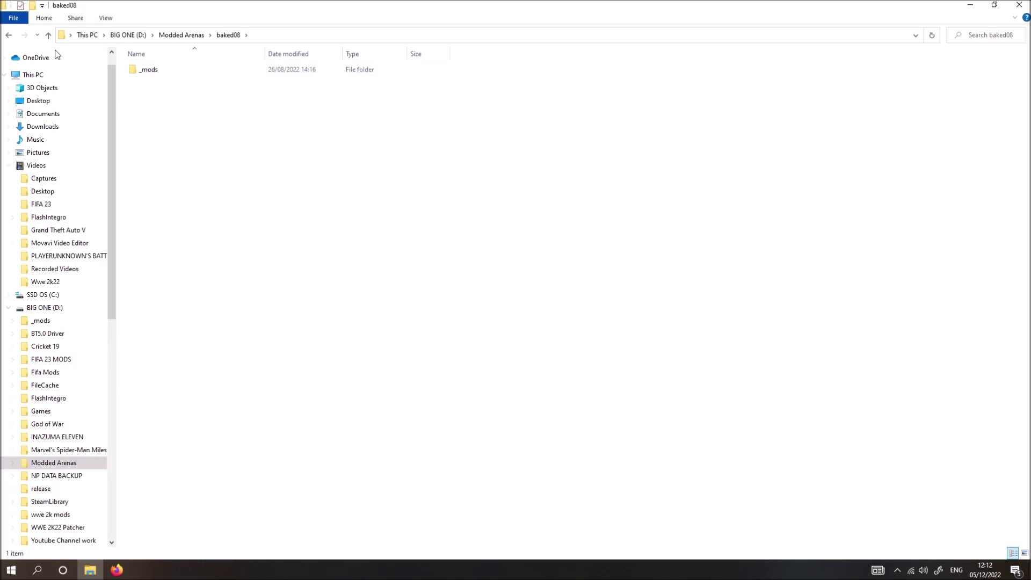
click(8, 35)
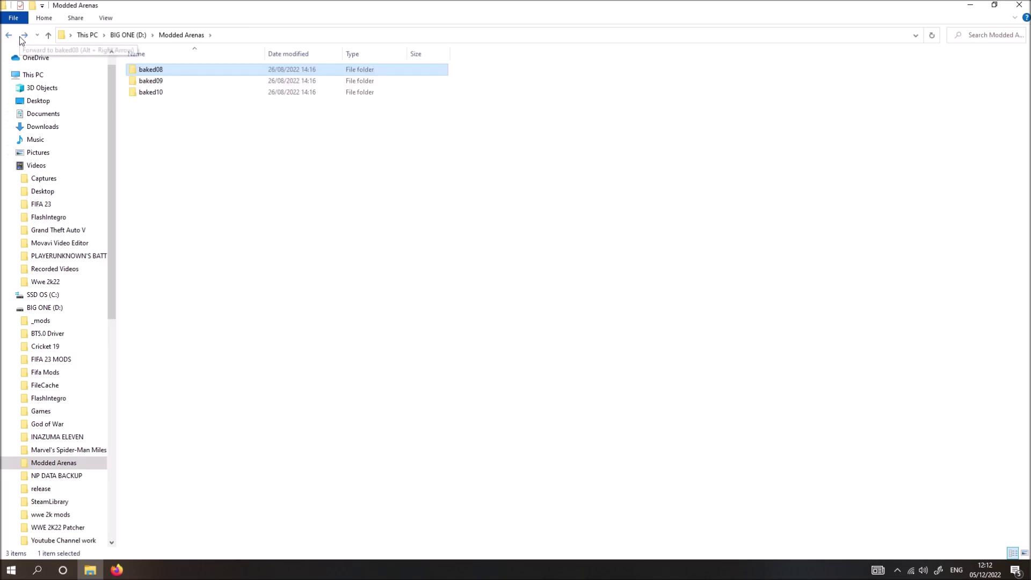
click(8, 36)
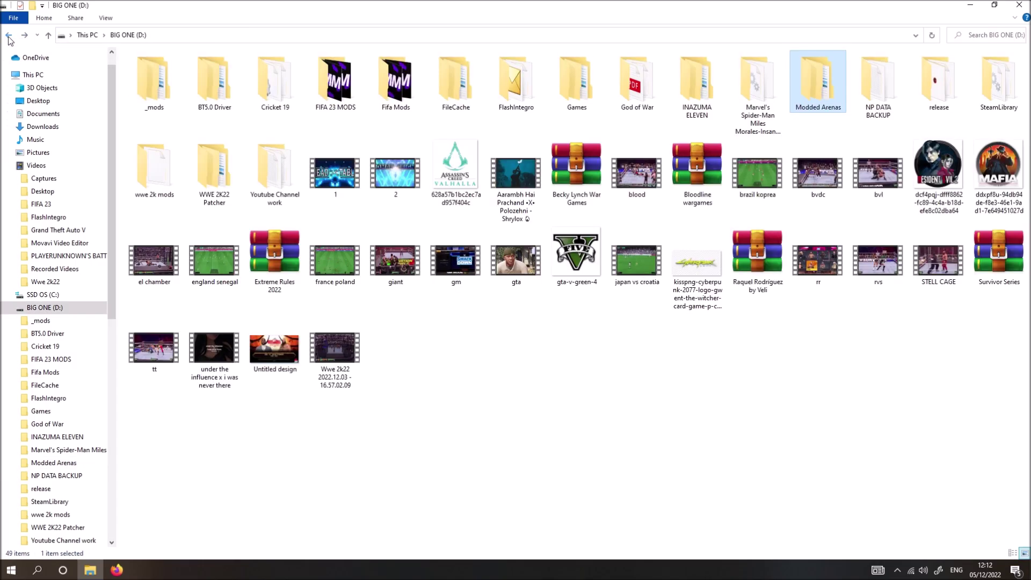
right_click(710, 517)
click(754, 413)
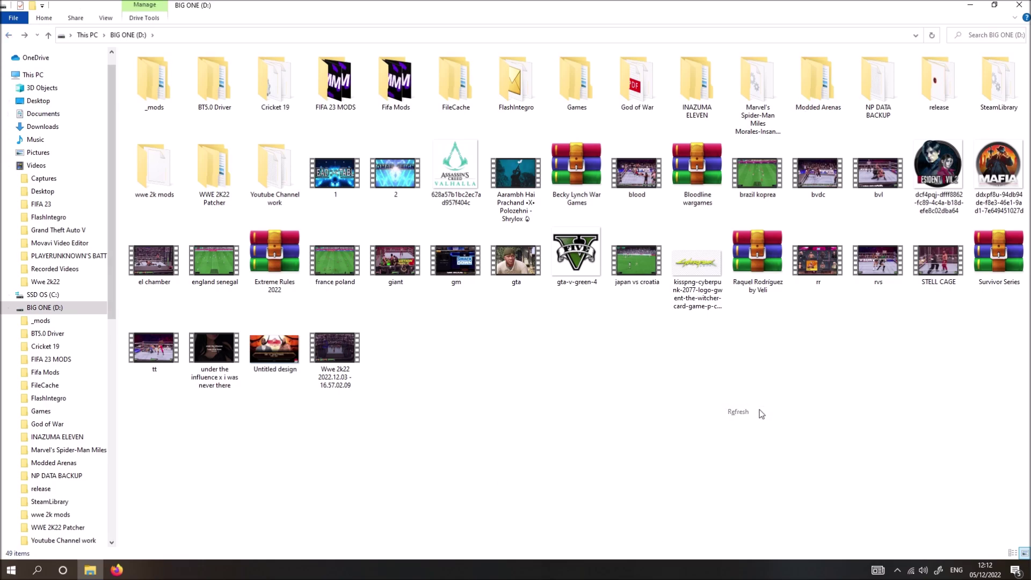
Step: Extract the Extreme Rules 2022 and Survivor Series archives together to D:\Files
click(275, 258)
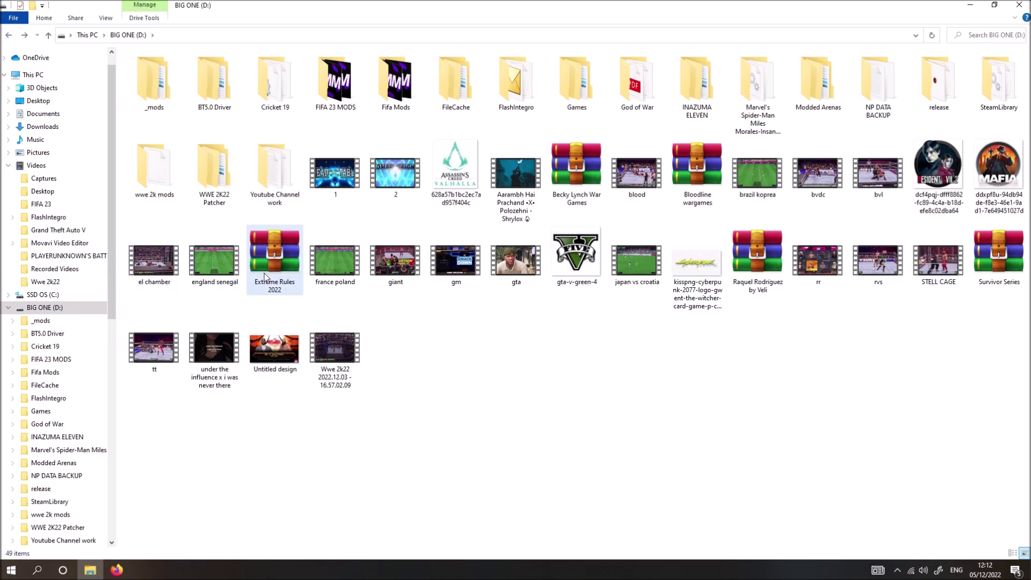
ctrl+click(1008, 284)
right_click(1008, 273)
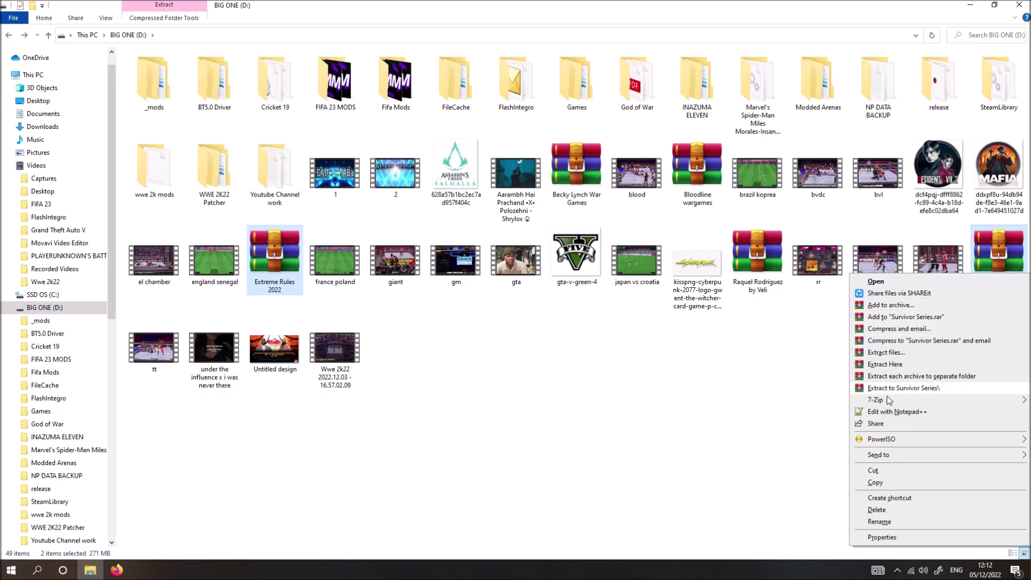
click(895, 353)
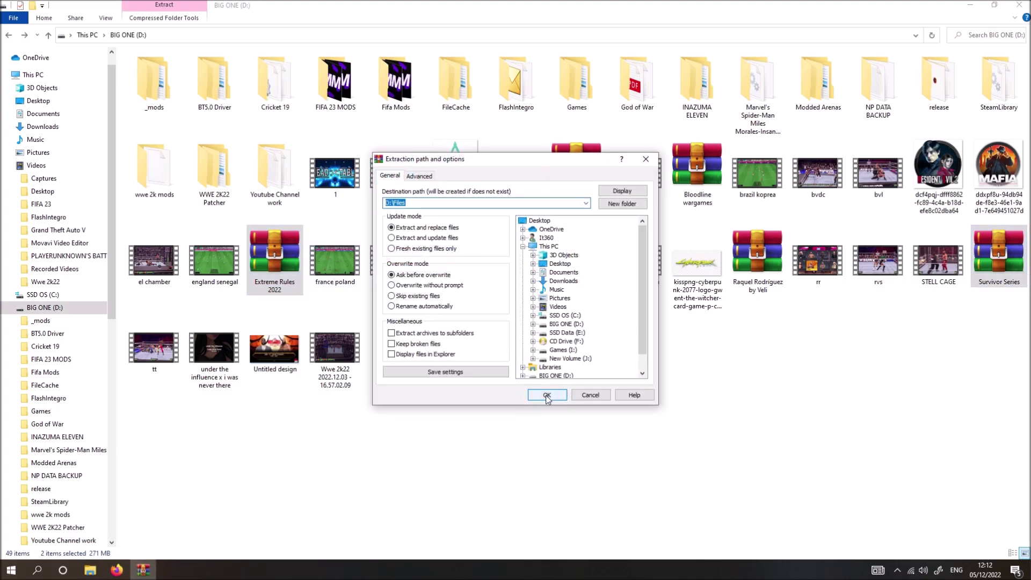
click(547, 395)
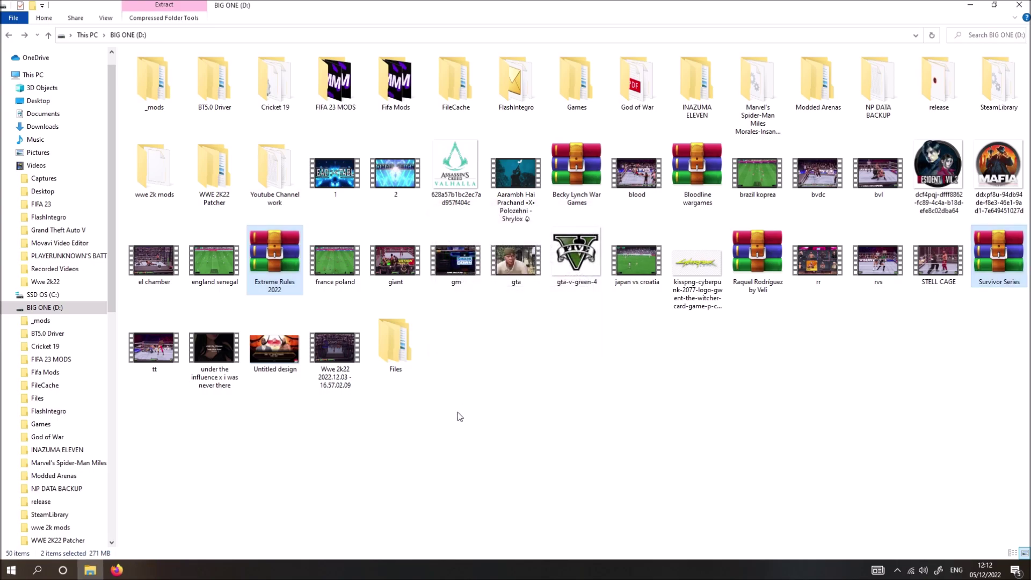
Step: Open the Extreme Rules 2022 folder inside the extracted Files folder
double_click(403, 371)
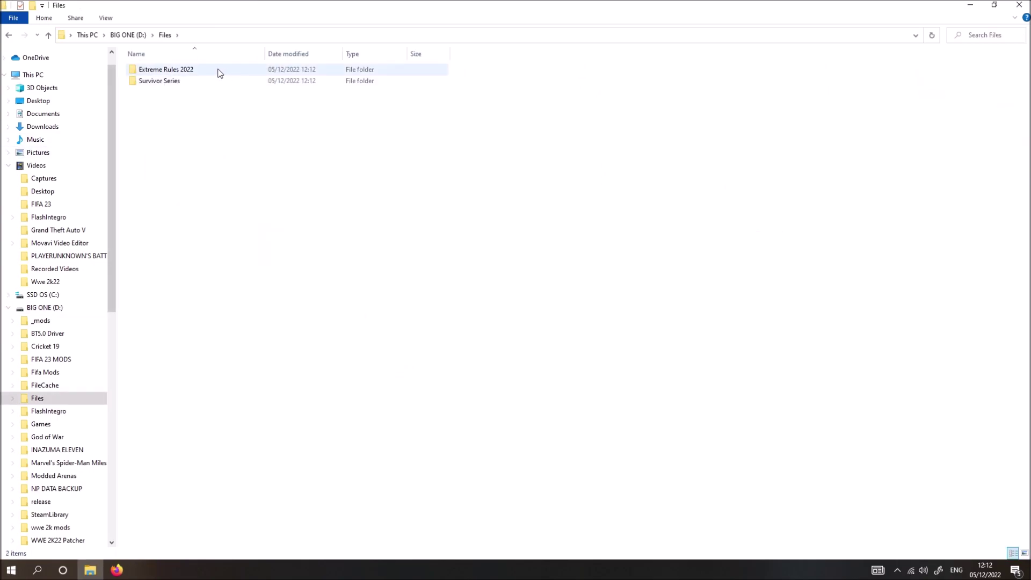
double_click(197, 70)
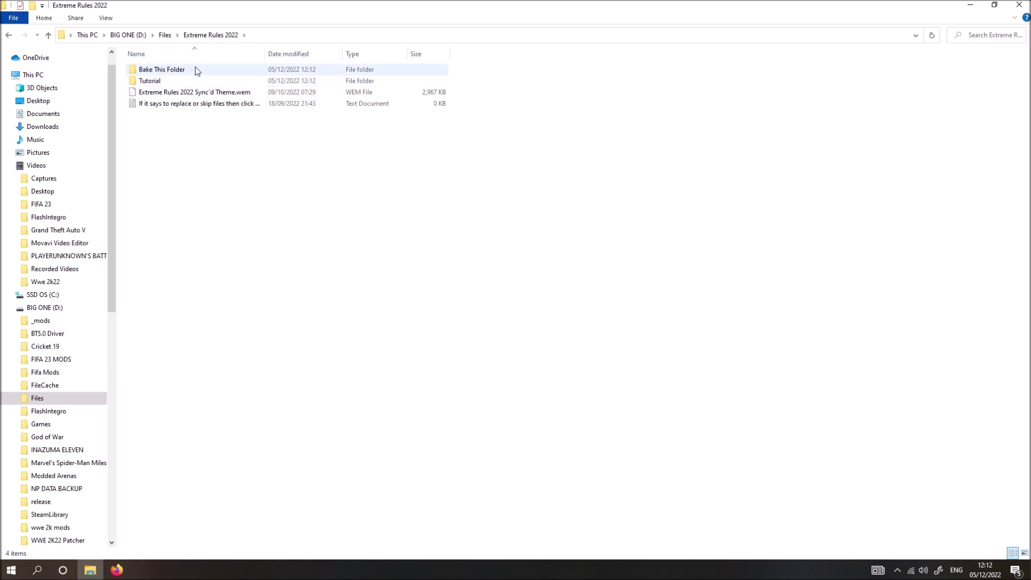
double_click(198, 74)
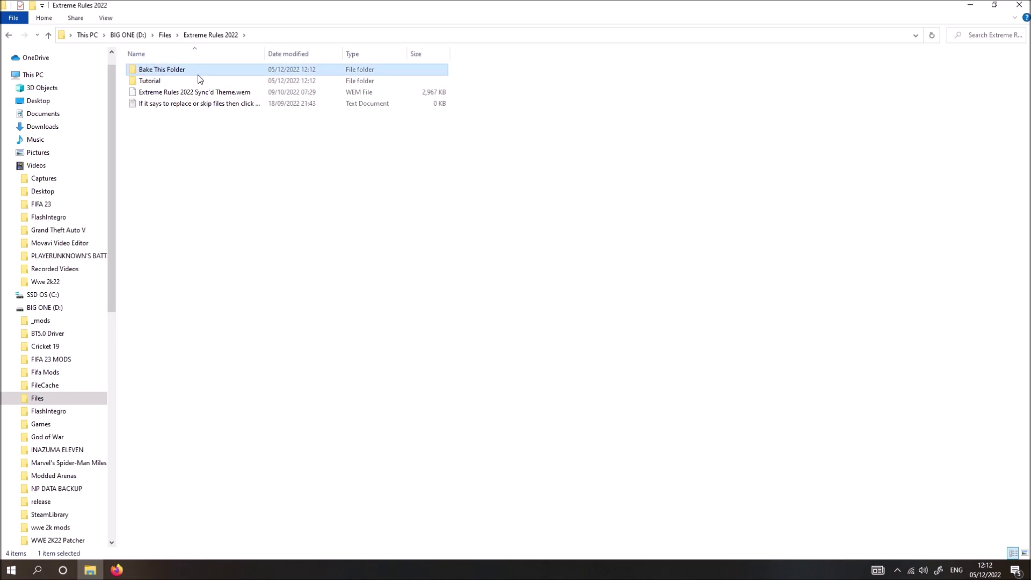
click(8, 35)
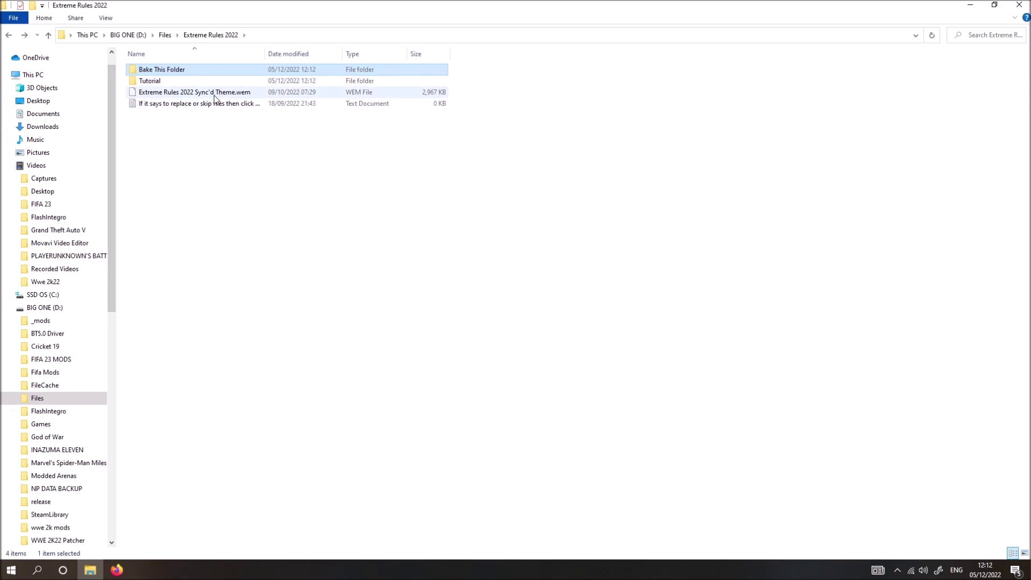
click(969, 4)
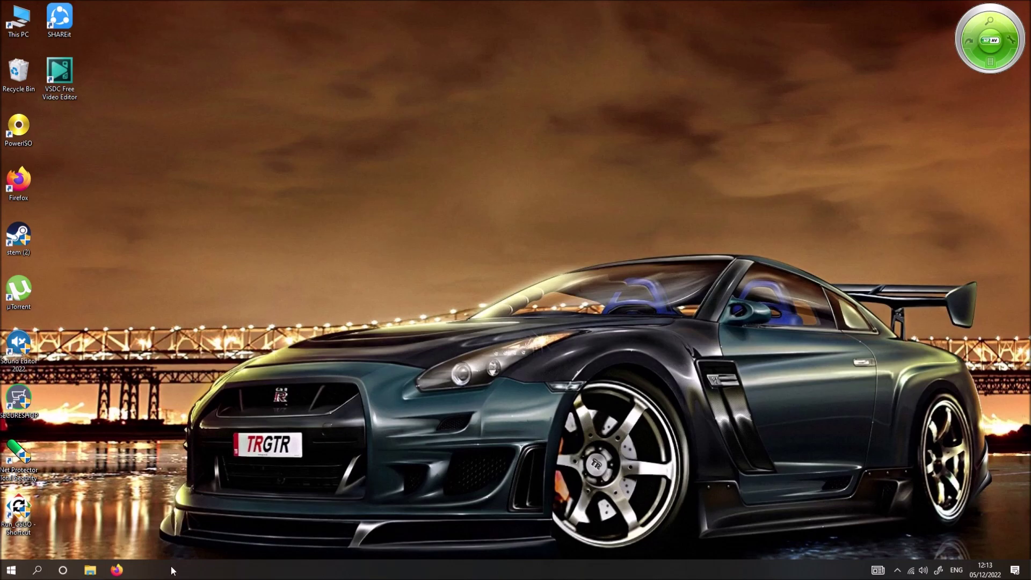
click(117, 570)
click(90, 570)
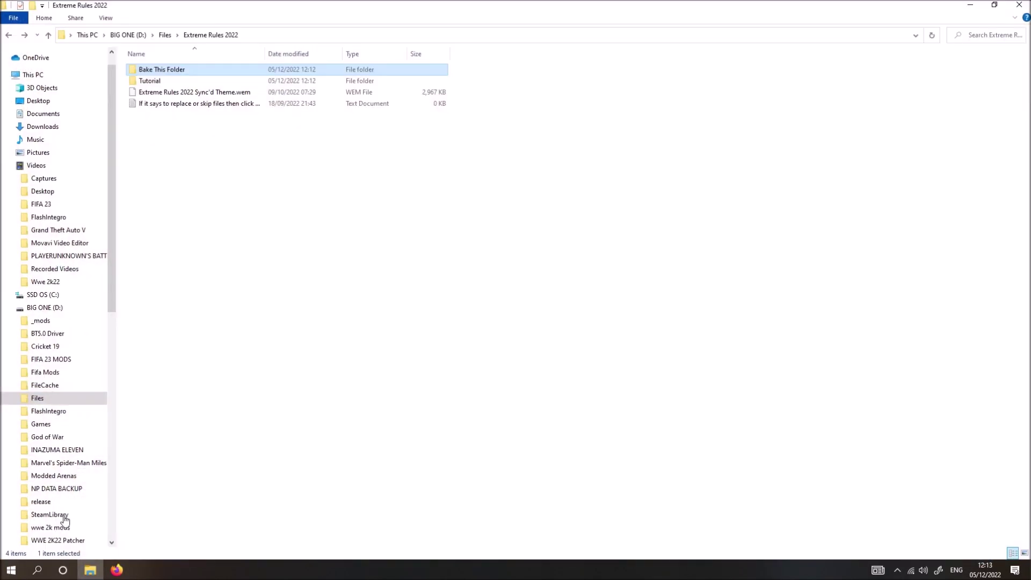
Step: Copy the Arena, Environment, Movies and UI folders from Bake This Folder inside Extreme Rules 2022
double_click(171, 70)
drag(198, 156, 183, 72)
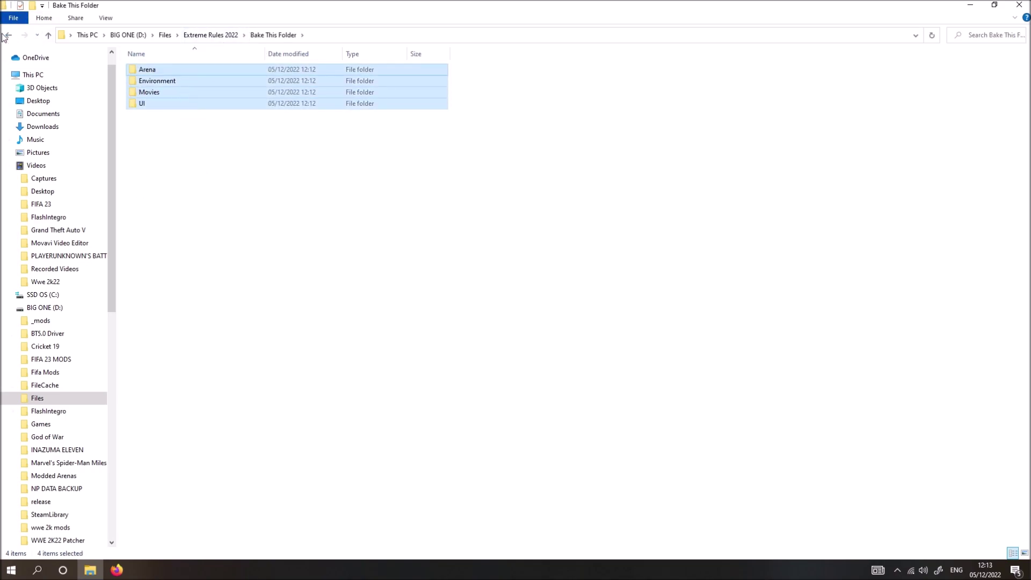
click(9, 34)
double_click(161, 72)
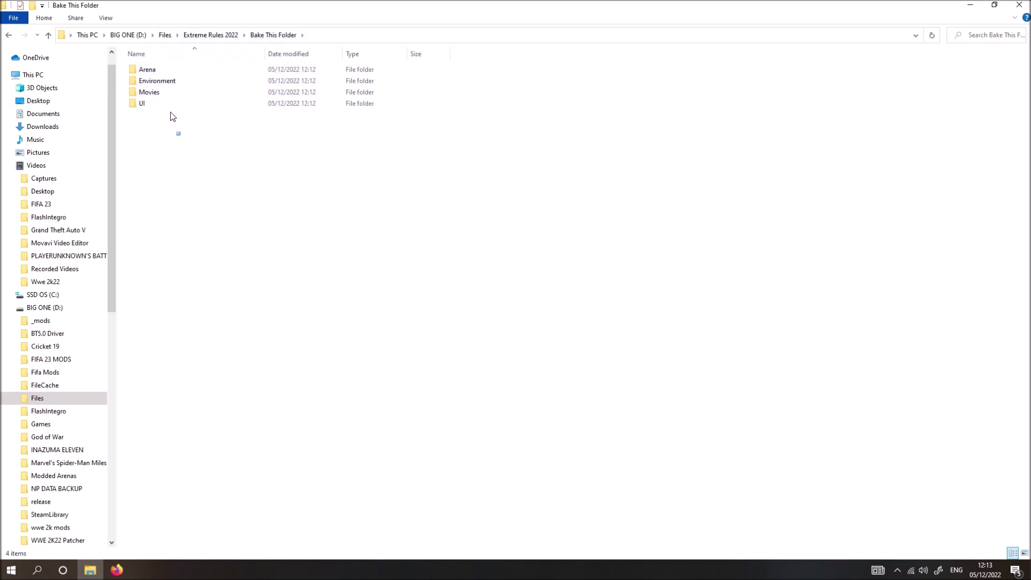
drag(172, 126, 160, 83)
right_click(152, 105)
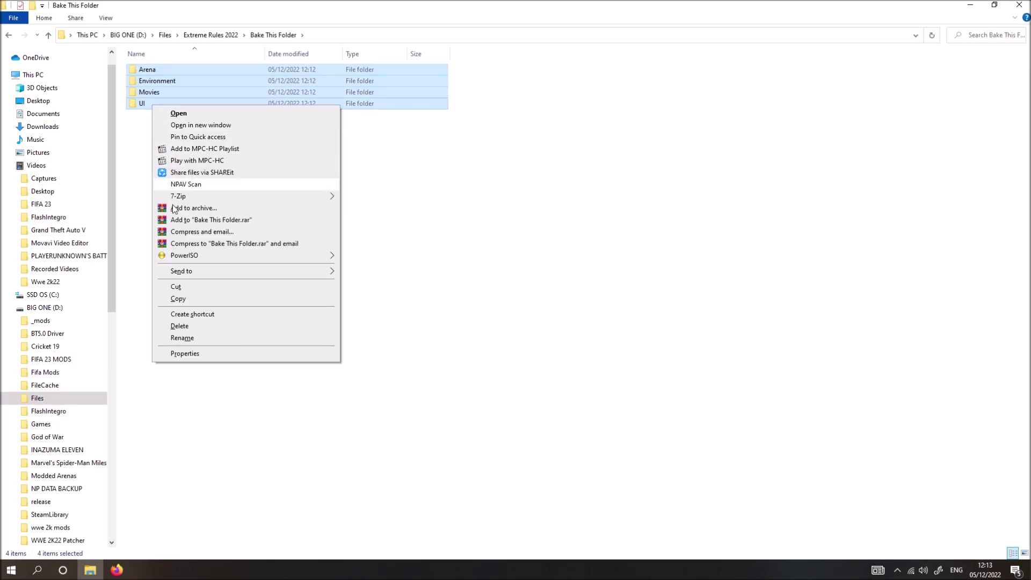
click(188, 300)
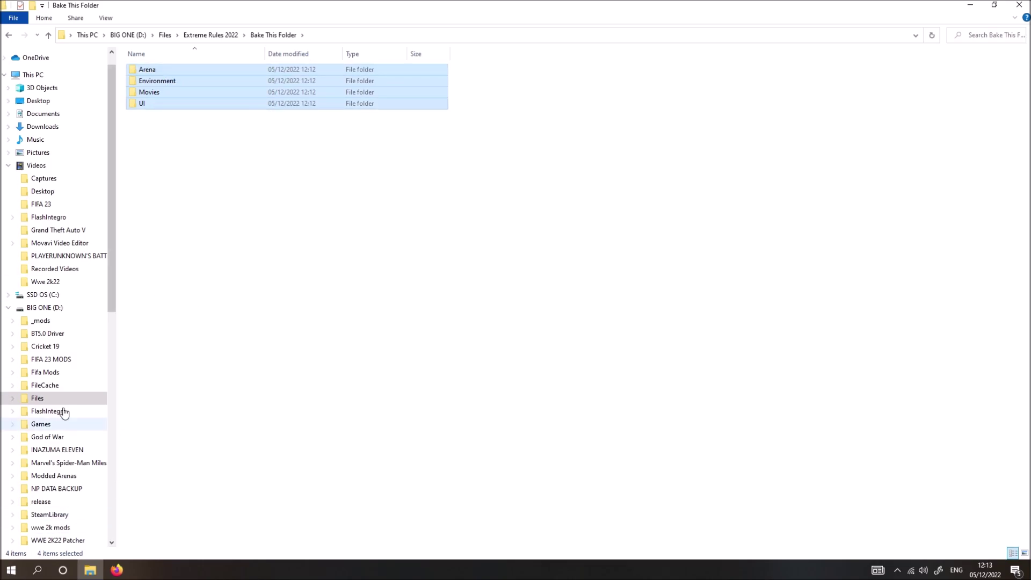
Step: Paste the Extreme Rules 2022 folders into D:\Modded Arenas\baked09\_mods, replacing the files with the same names, and refresh the folder
click(75, 307)
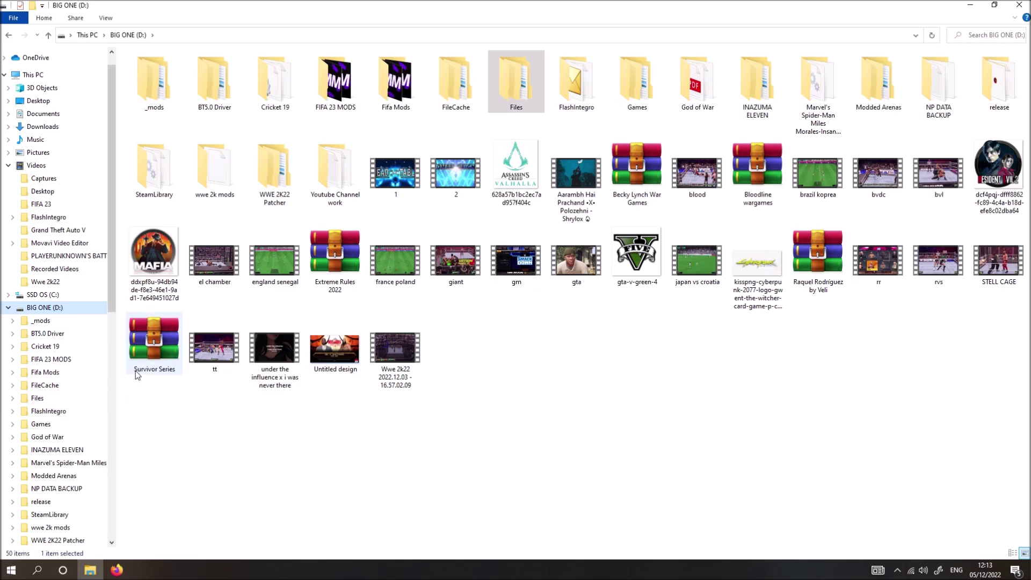
double_click(899, 90)
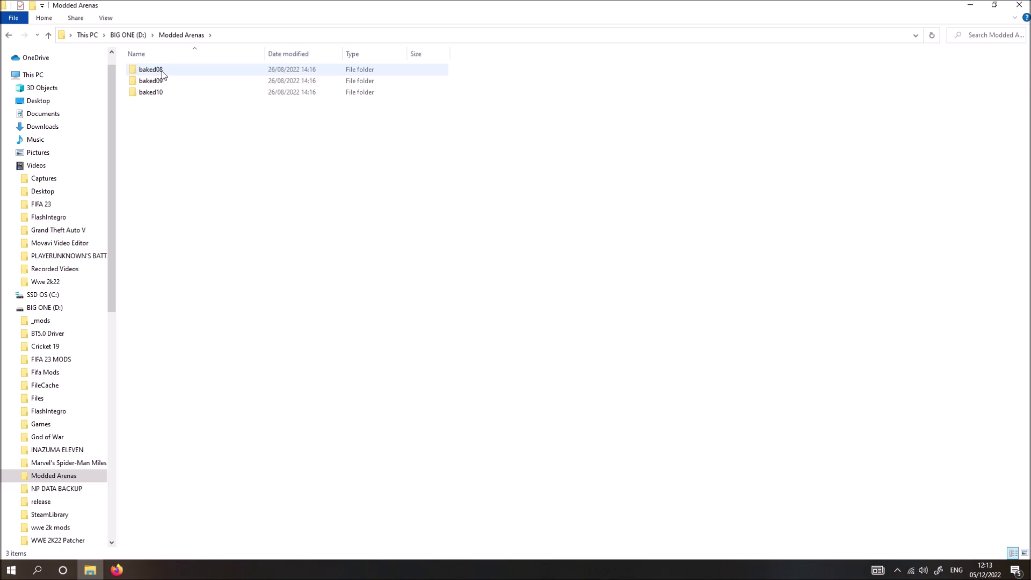
mouse_move(162, 71)
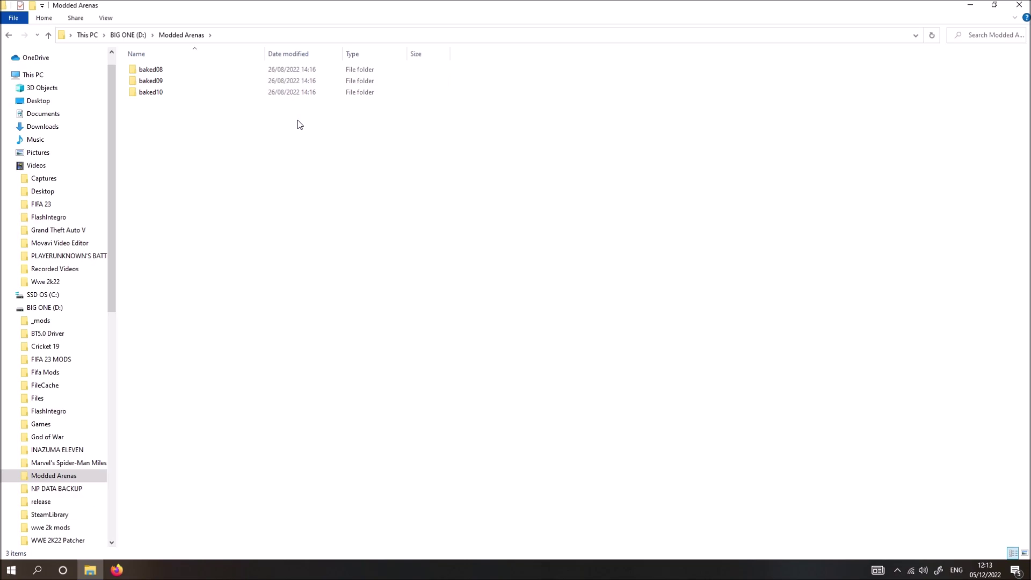
double_click(175, 79)
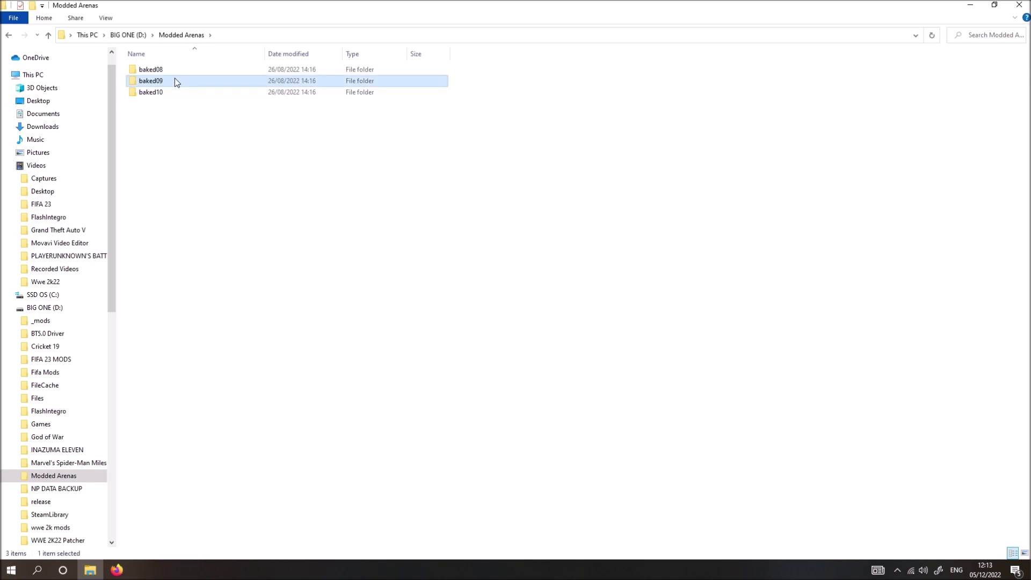
double_click(167, 72)
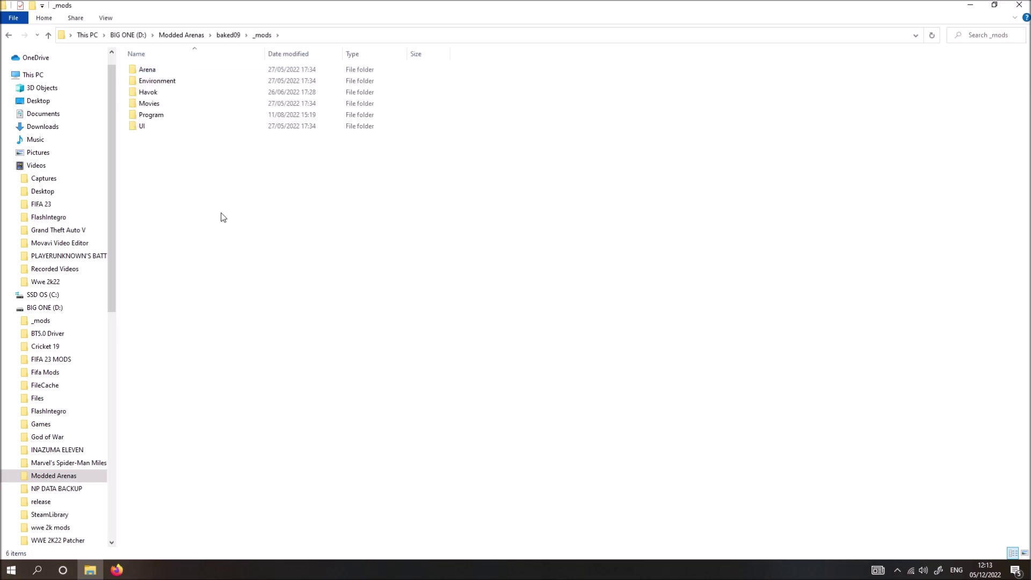
key(ctrl+v)
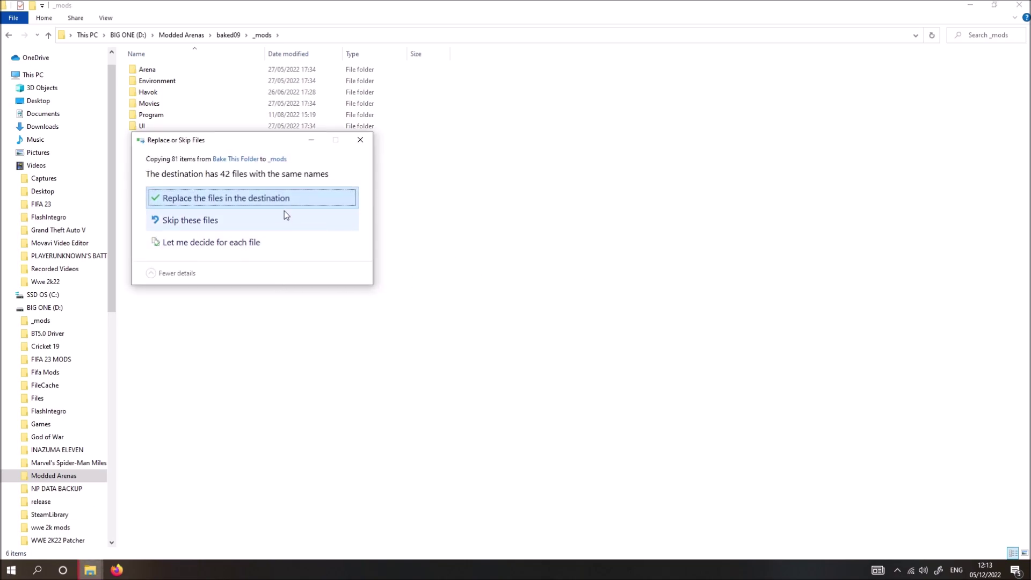
click(272, 197)
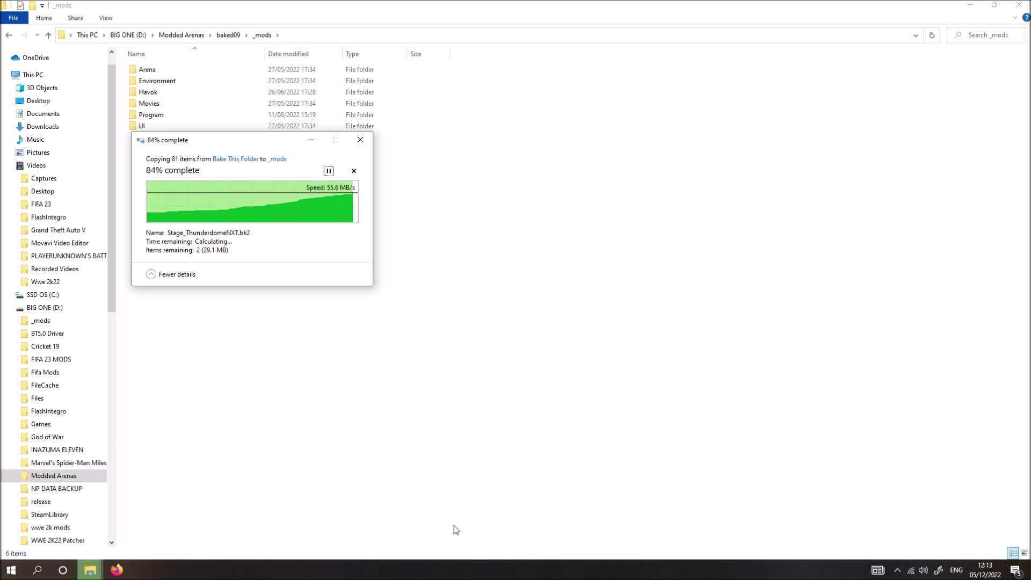
right_click(421, 357)
click(458, 406)
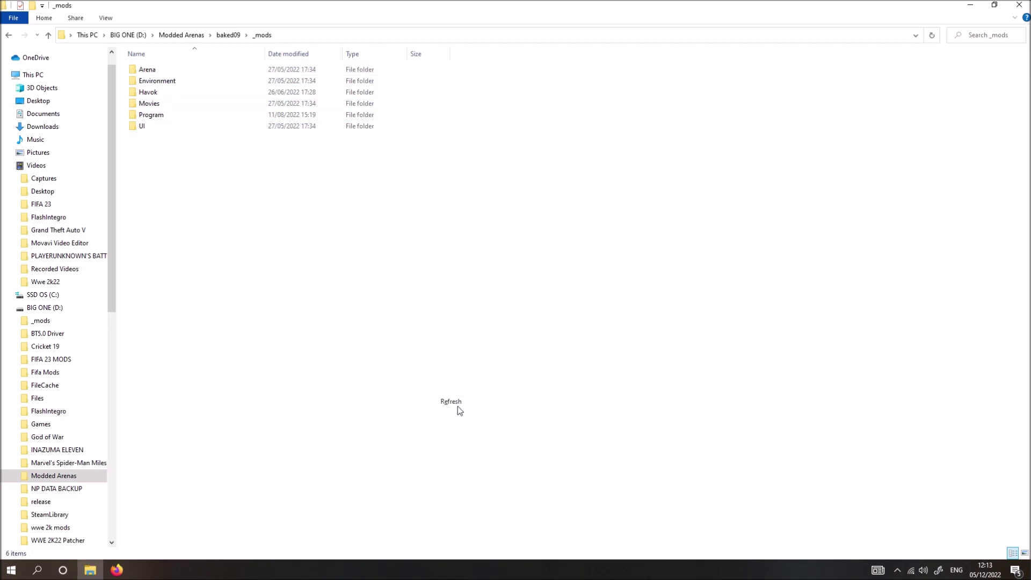
Step: Copy the Arena, Environment, Movies and UI folders from D:\Files\Survivor Series\Bake this folder
click(7, 36)
click(7, 35)
click(7, 35)
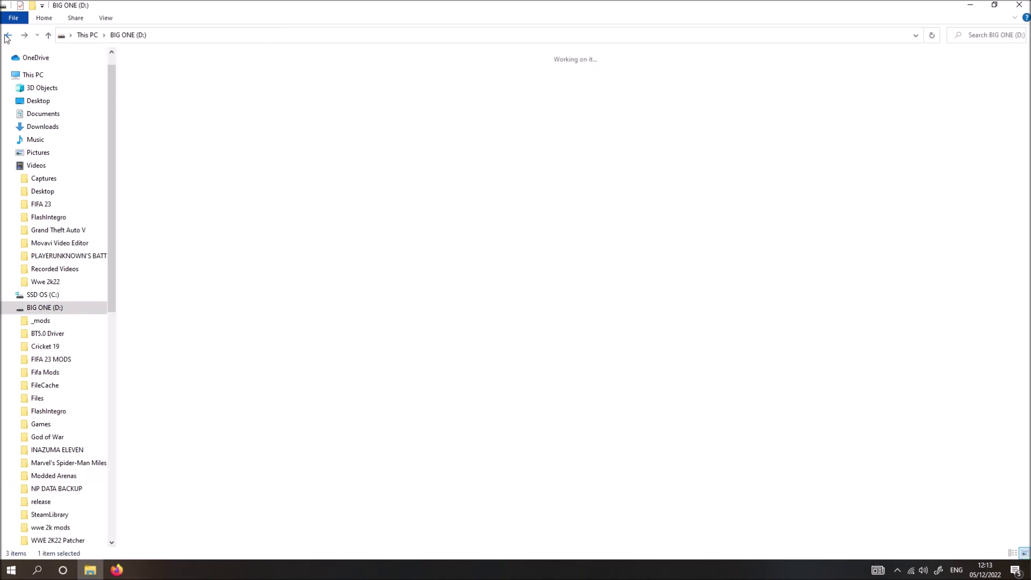
right_click(774, 364)
click(829, 407)
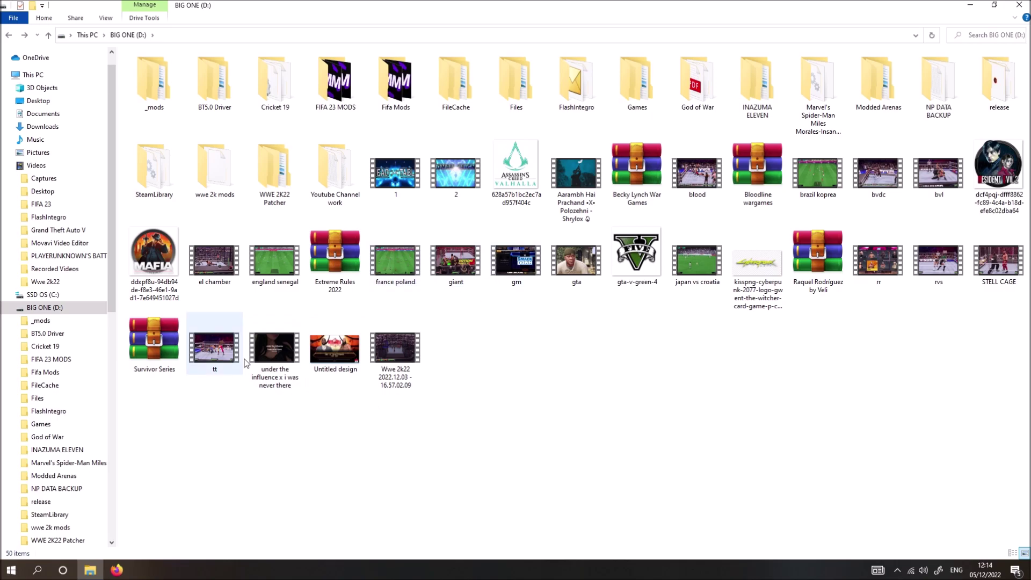
key(f)
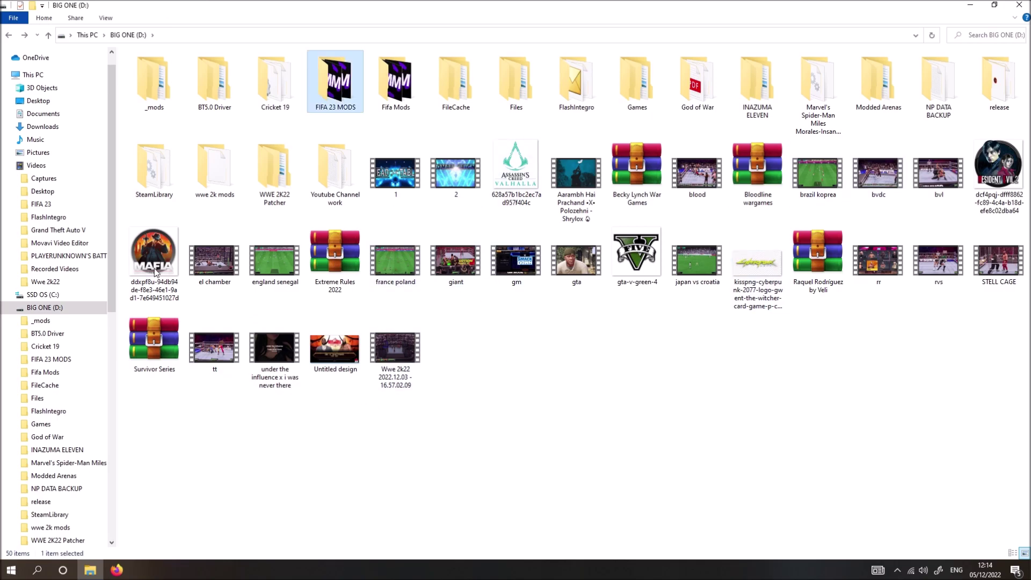
double_click(504, 85)
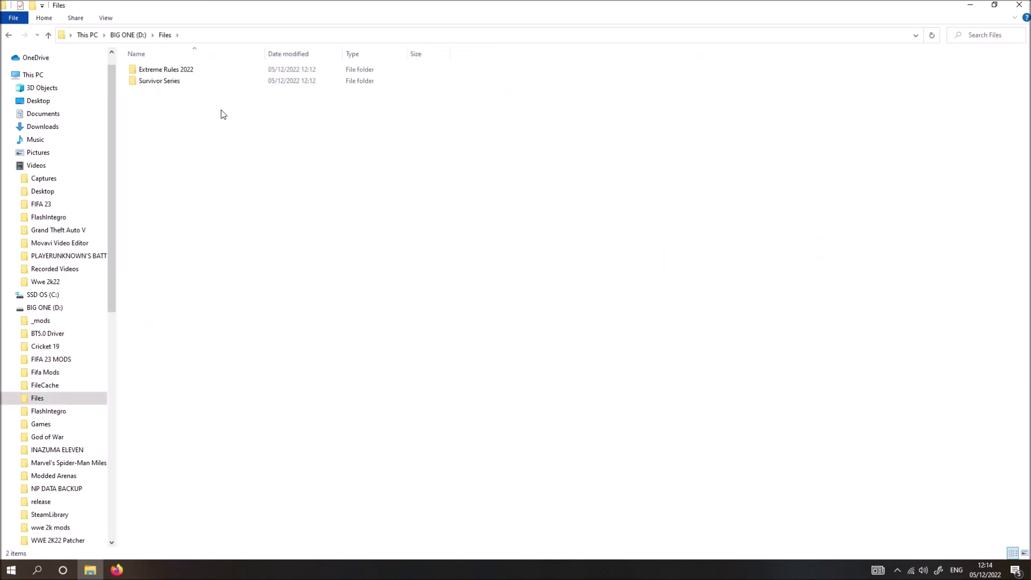
double_click(177, 83)
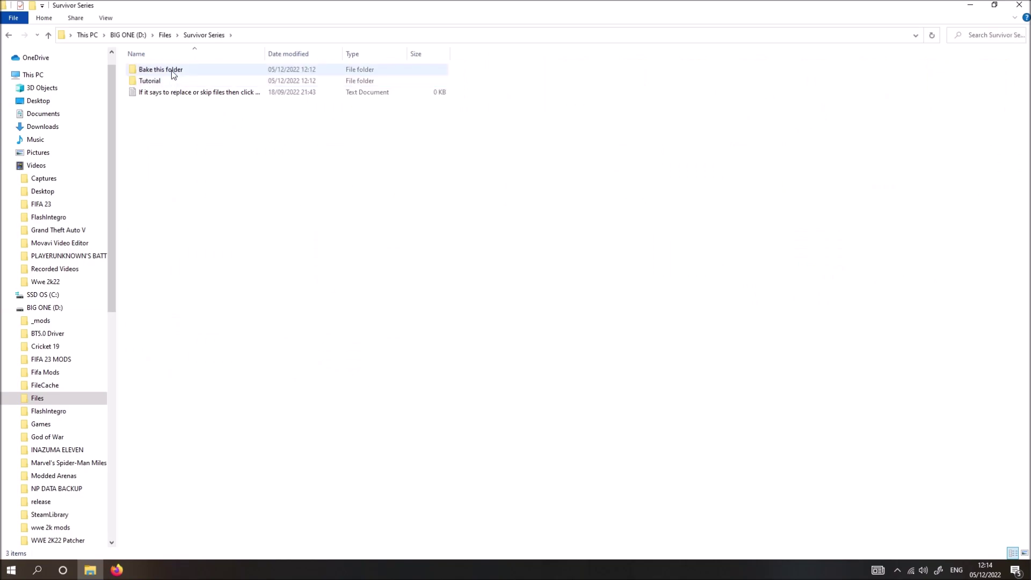
double_click(173, 73)
key(ctrl+a)
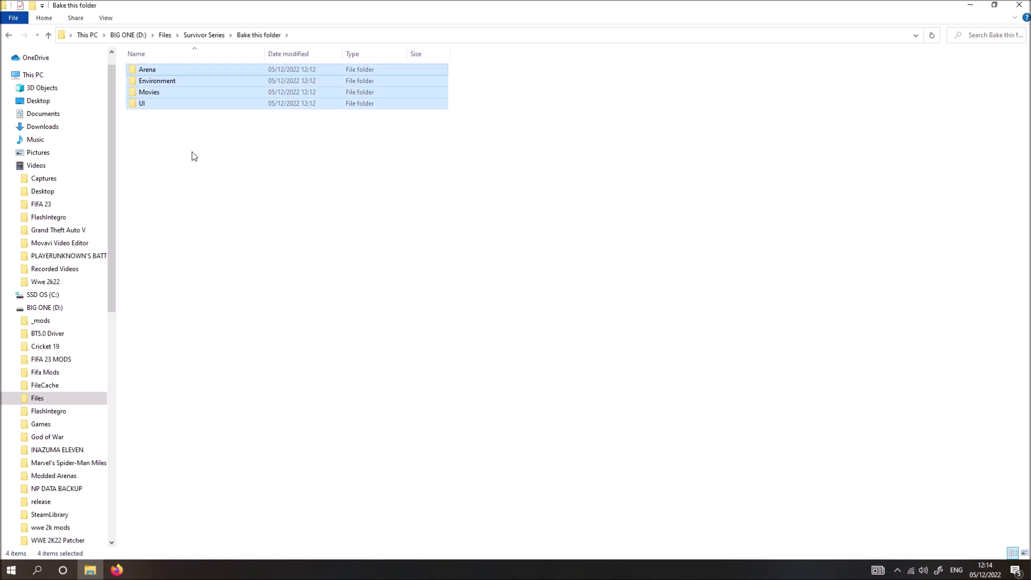
Step: Paste the Survivor Series folders into D:\Modded Arenas\baked09\_mods, replacing the files with the same names, and refresh the folder
click(62, 312)
right_click(675, 457)
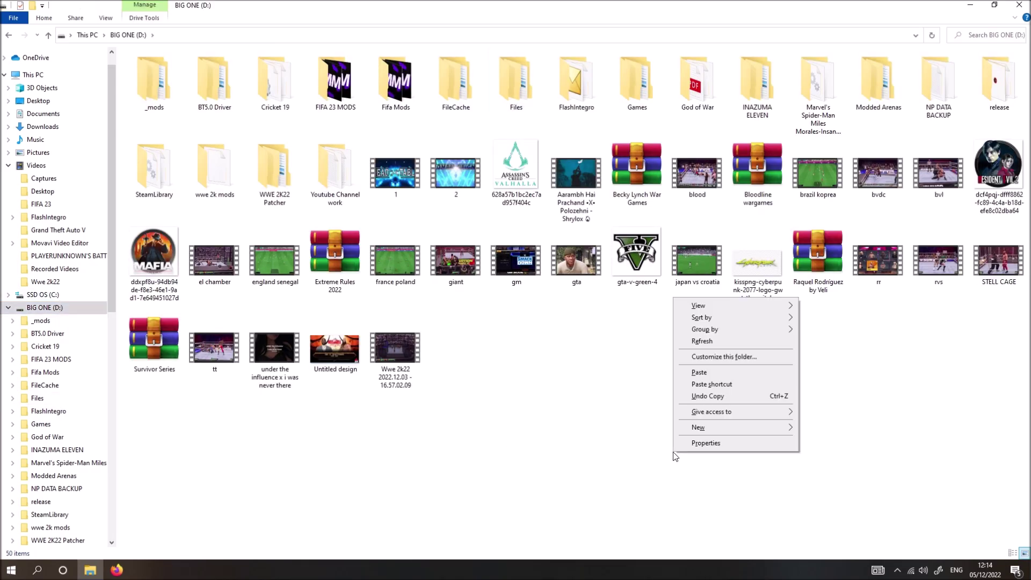
click(723, 341)
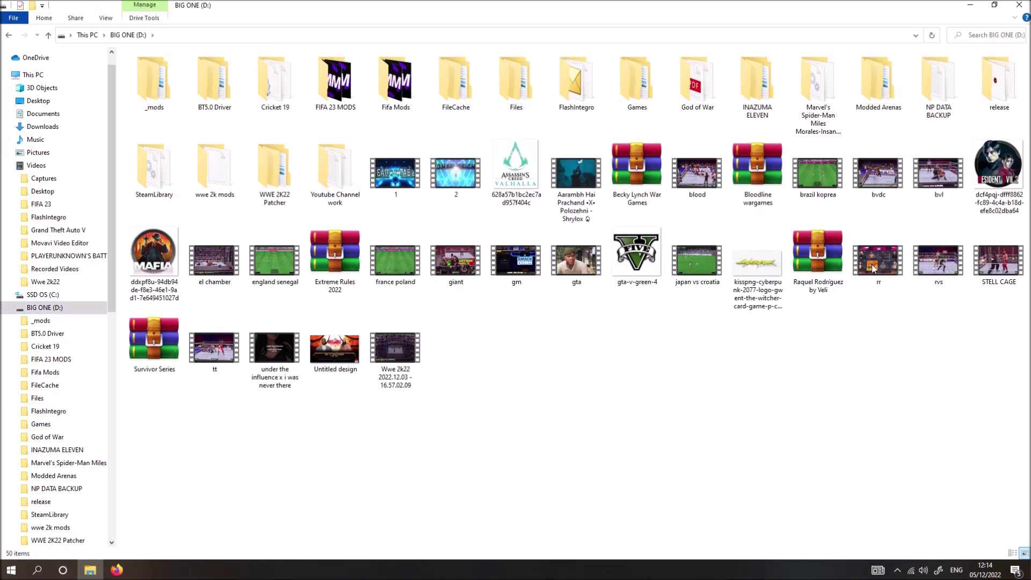
double_click(882, 105)
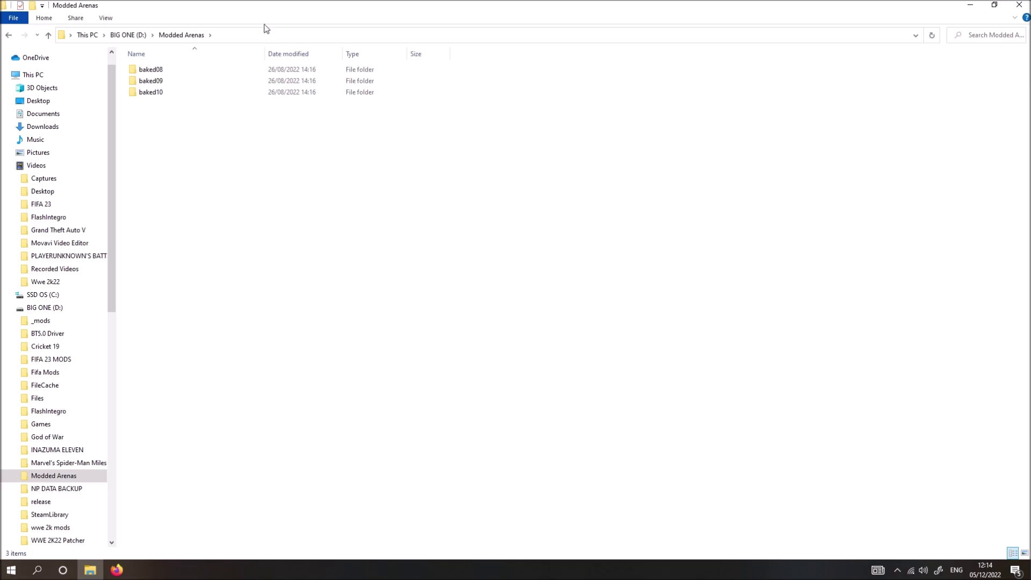
double_click(173, 82)
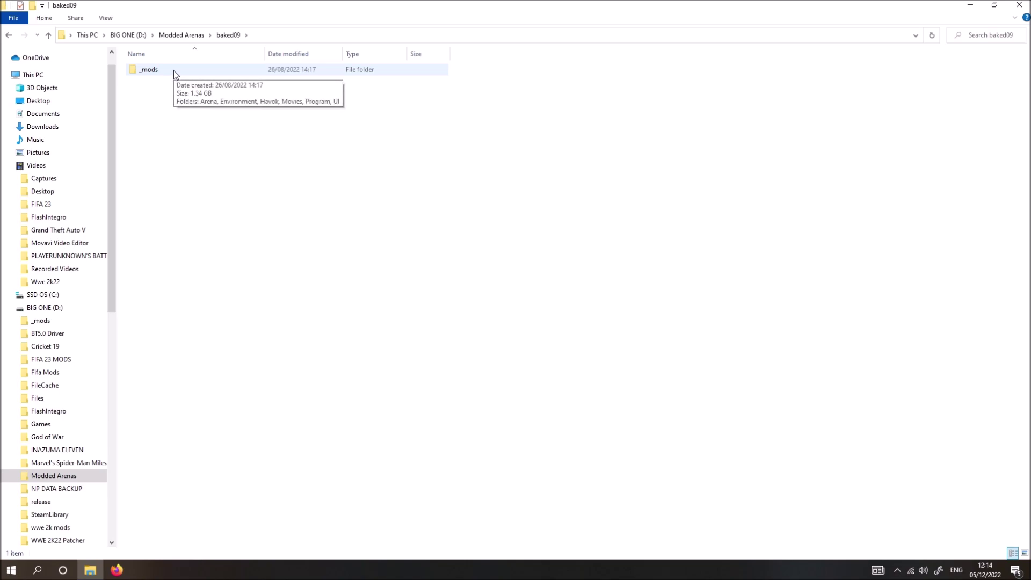
double_click(173, 70)
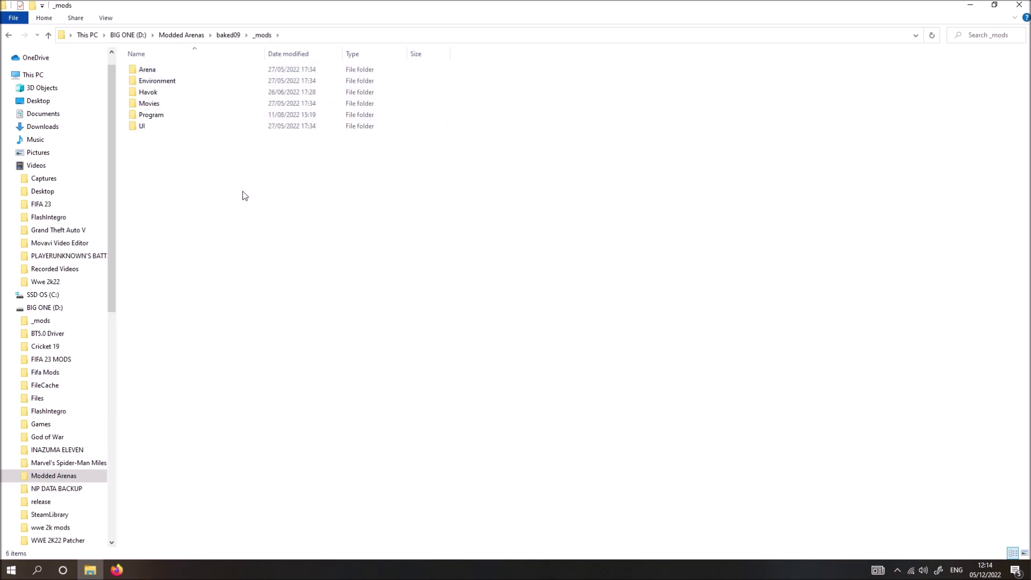
key(ctrl+v)
click(561, 205)
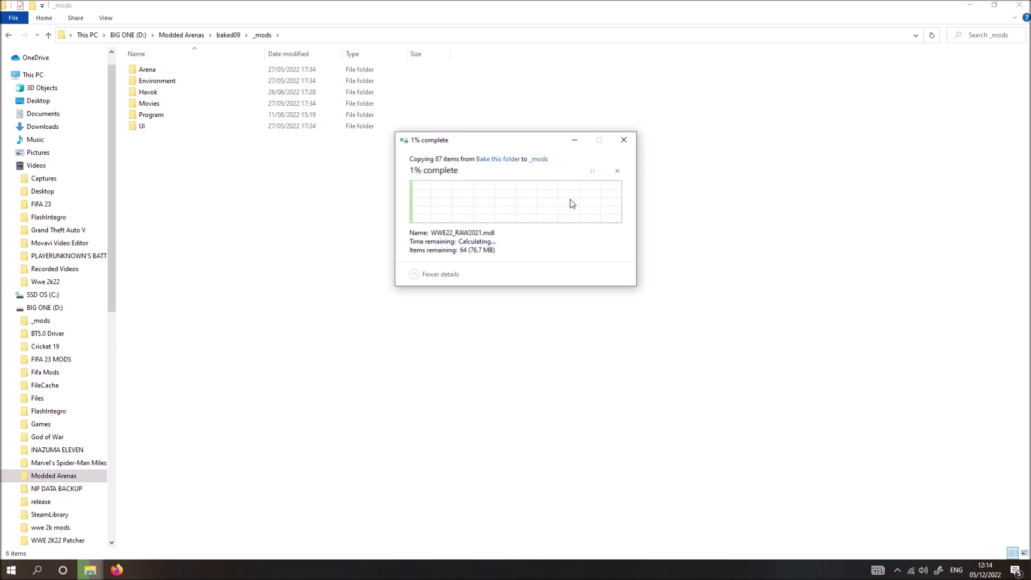
right_click(289, 280)
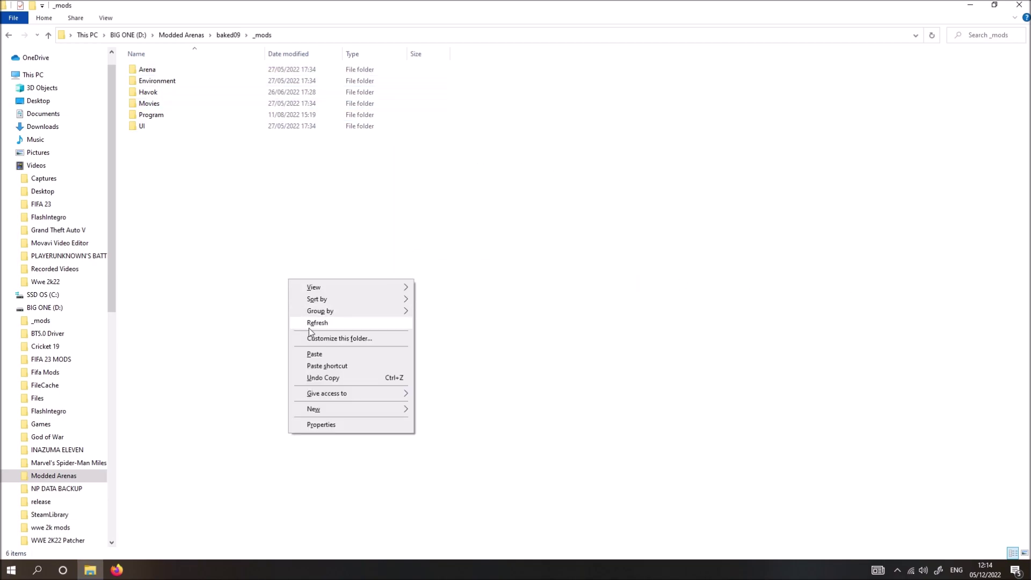
click(316, 324)
right_click(258, 262)
click(296, 307)
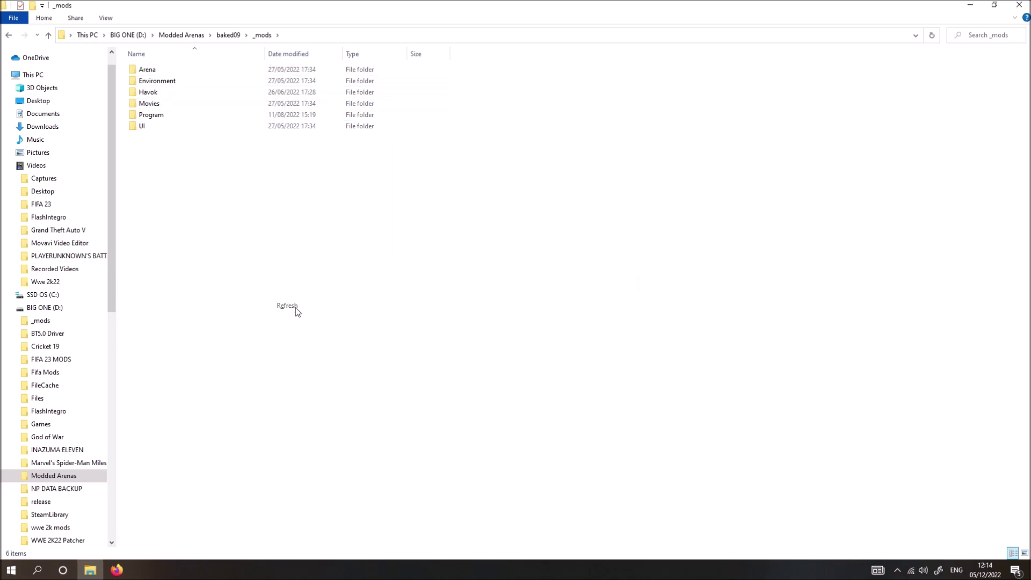
Step: Launch CakeTools from the release folder on the BIG ONE (D:) drive
click(137, 37)
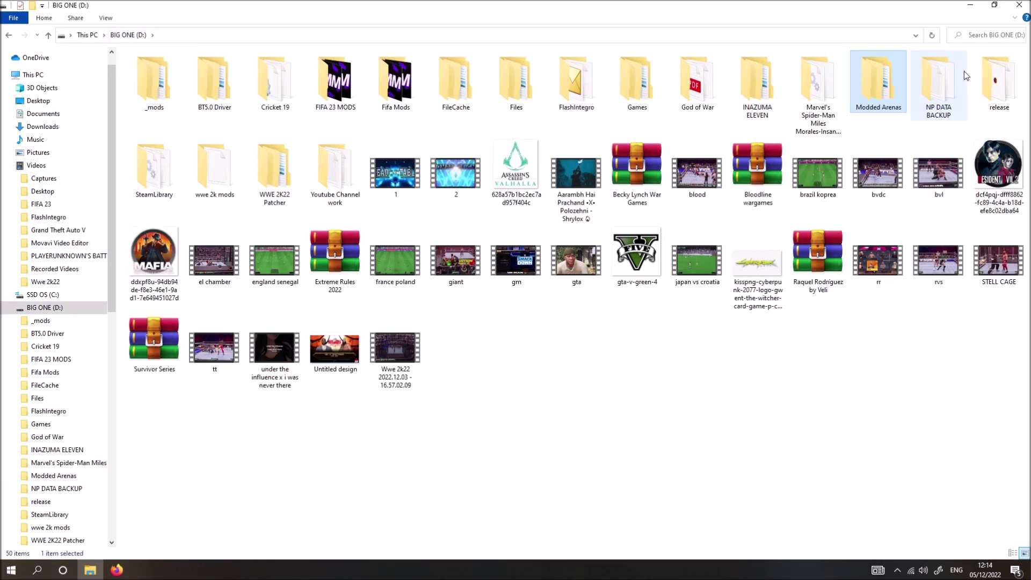
double_click(1002, 87)
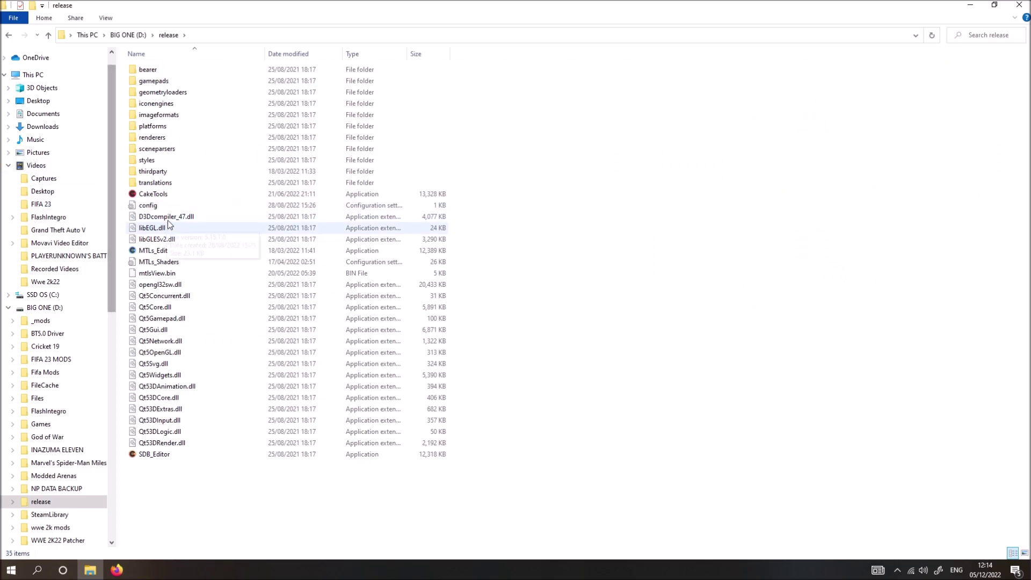
click(164, 195)
right_click(164, 195)
click(289, 214)
click(472, 359)
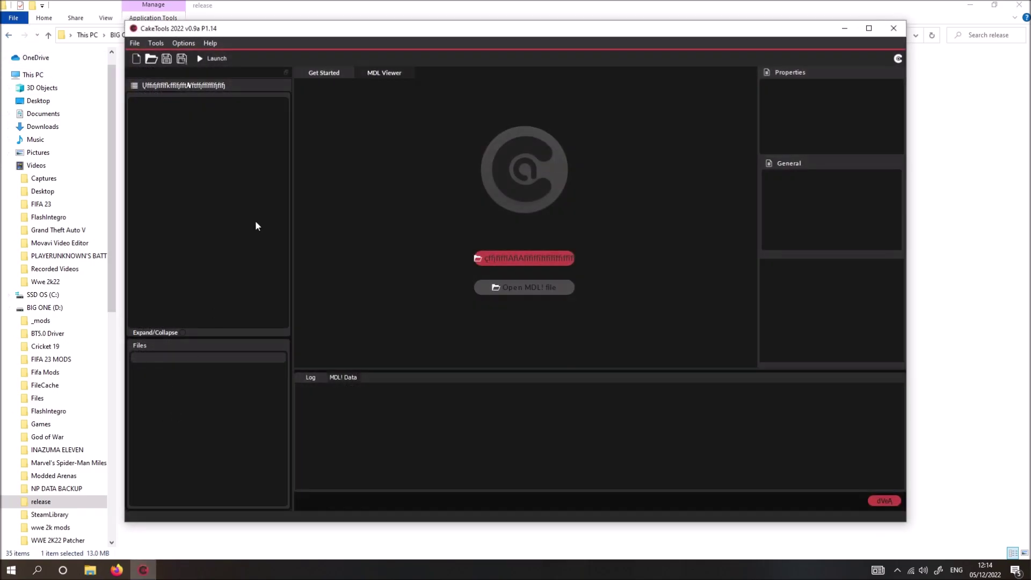
Step: Start baking a directory and choose D:\Modded Arenas\baked09\_mods as the bake folder
click(135, 43)
click(133, 119)
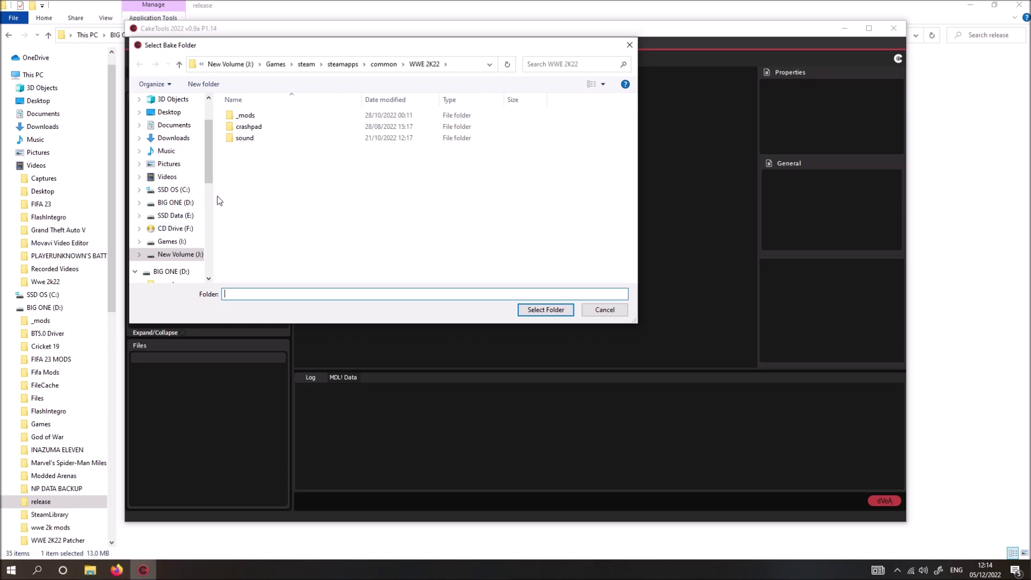
click(182, 203)
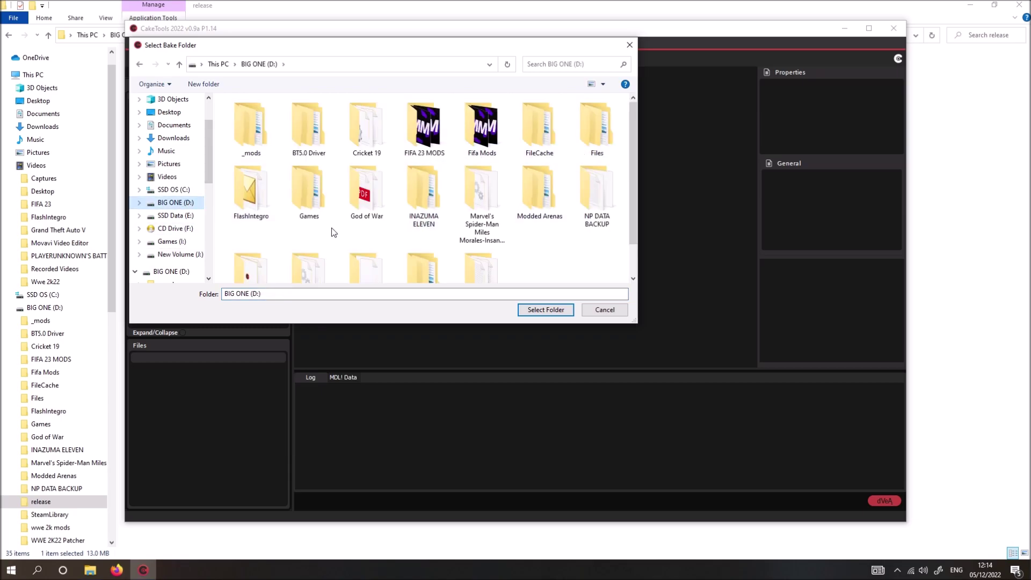
scroll(360, 214, down, 1)
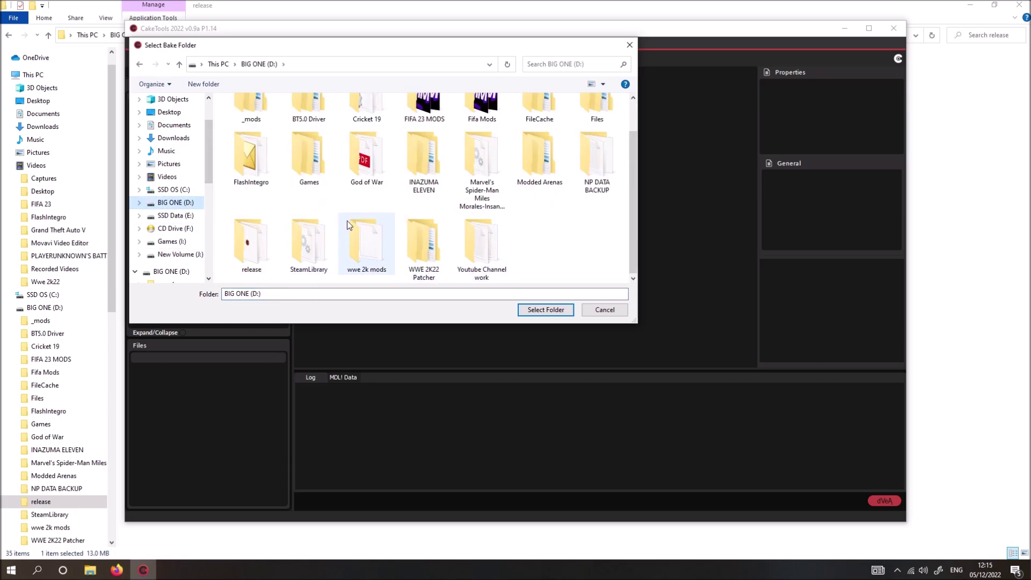
scroll(329, 236, up, 1)
double_click(539, 190)
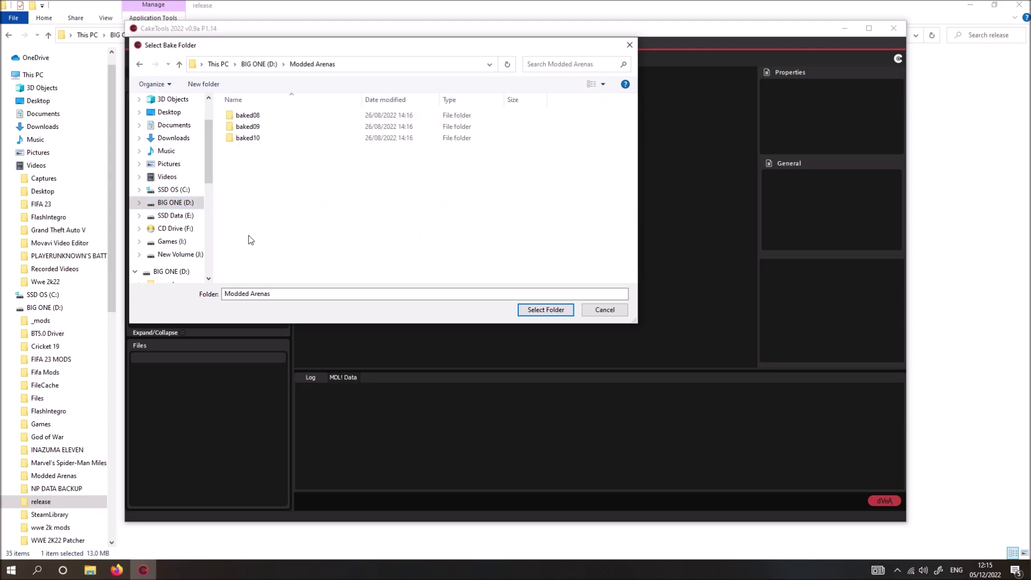
double_click(285, 129)
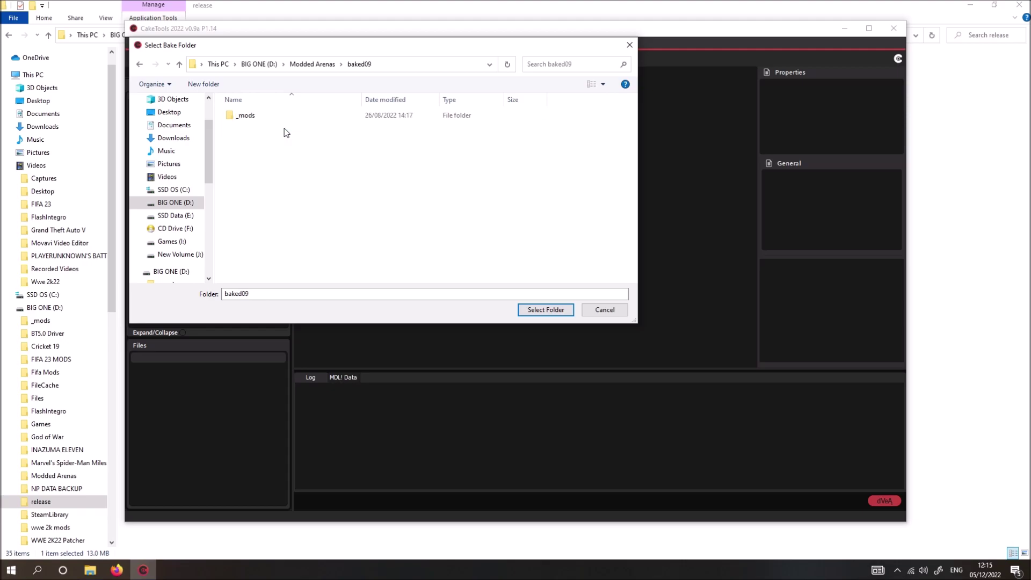
click(252, 121)
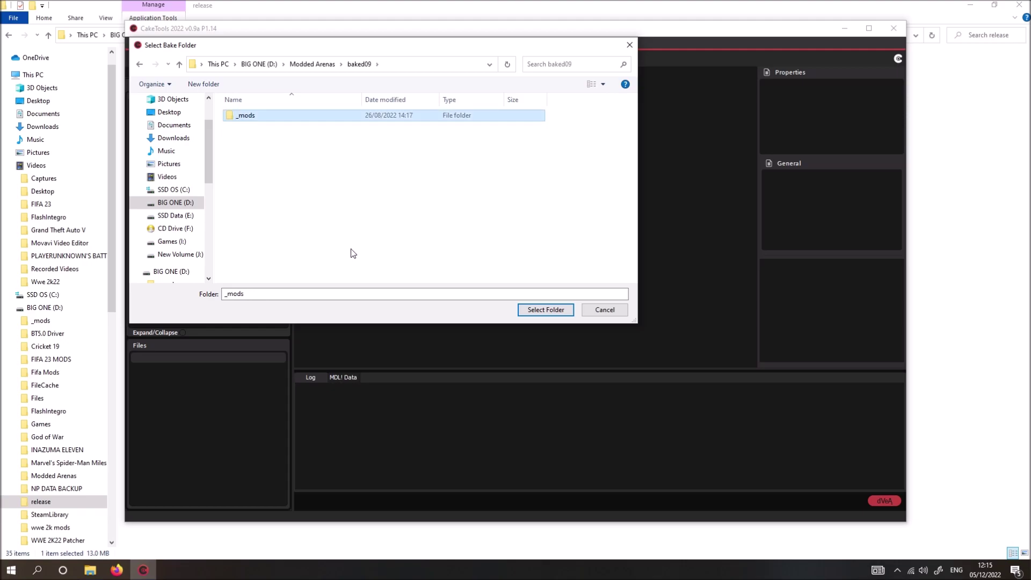
click(539, 309)
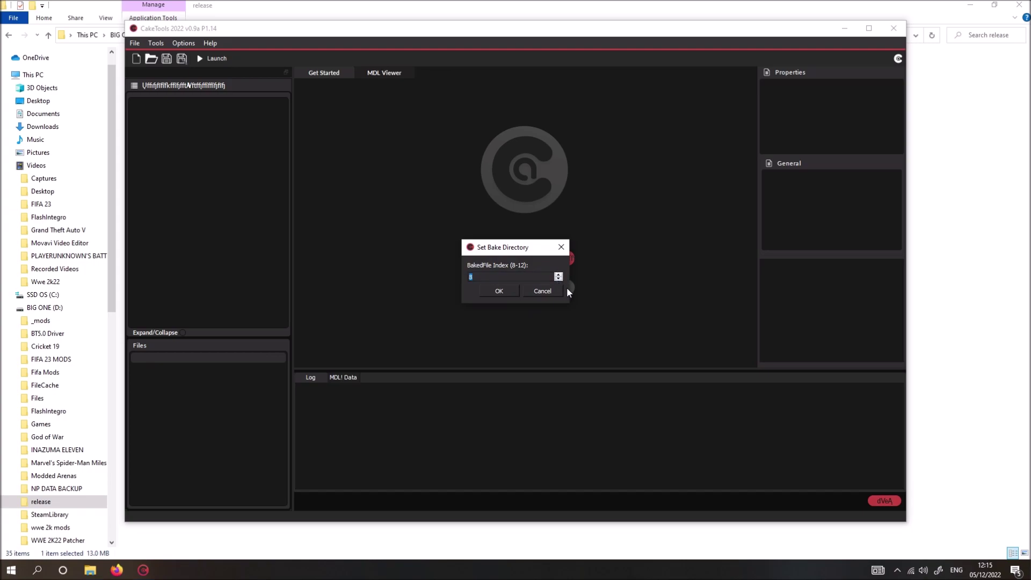
Step: Raise the BakedFile index to match the baked09 folder, bake the directory and dismiss the completion message
click(560, 275)
click(558, 274)
click(498, 291)
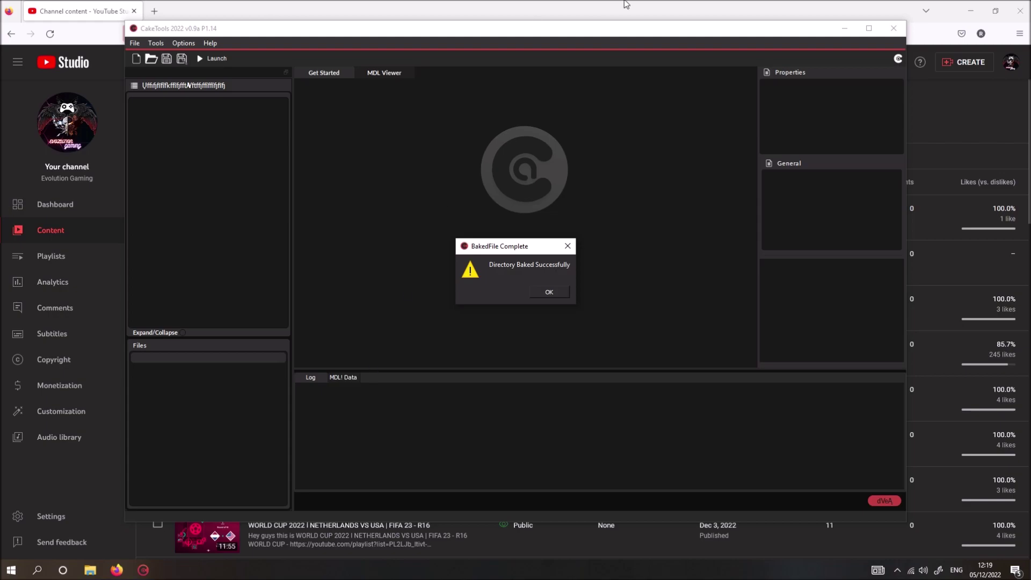
click(549, 292)
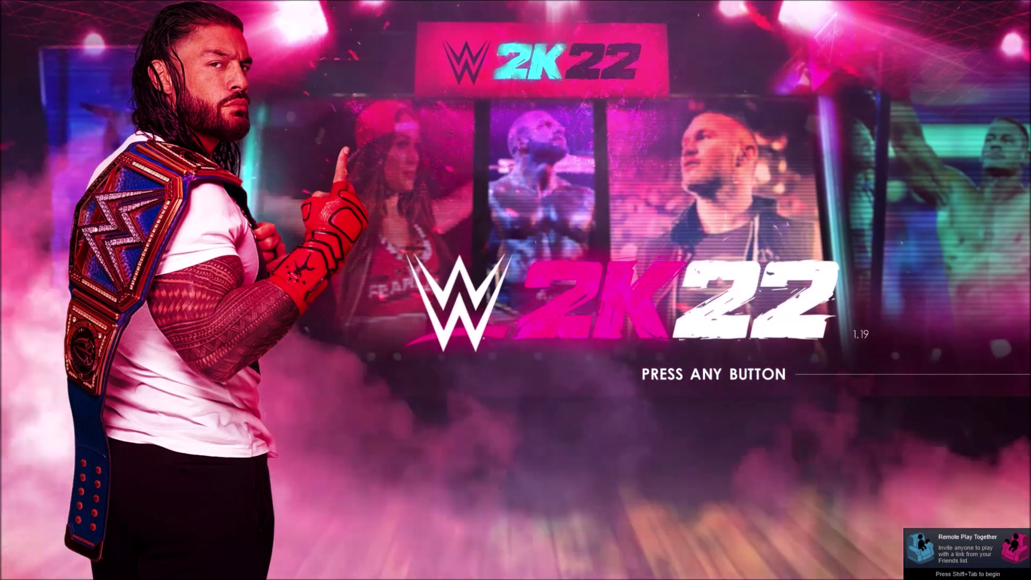
Step: In WWE 2K22, set up a normal One on One match with Brock Lesnar as the player's wrestler
key(Return)
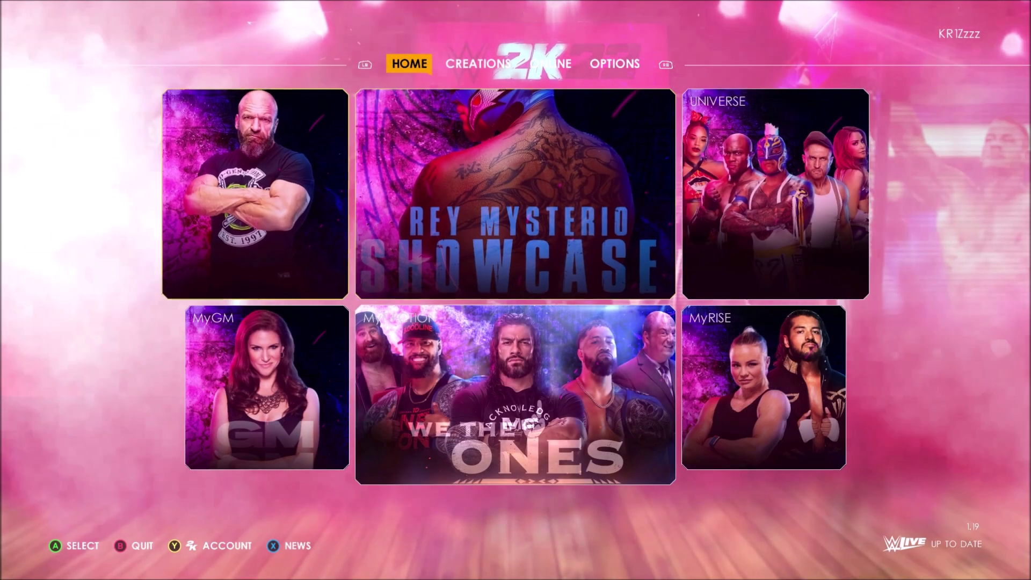
key(Return)
key(Return)
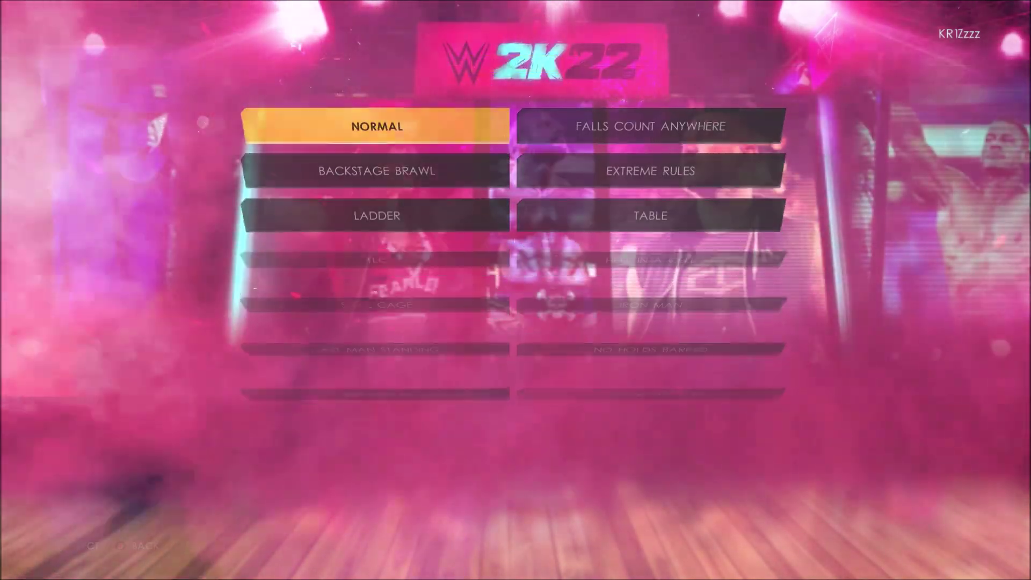
key(Return)
key(Return)
key(Return)
key(Return)
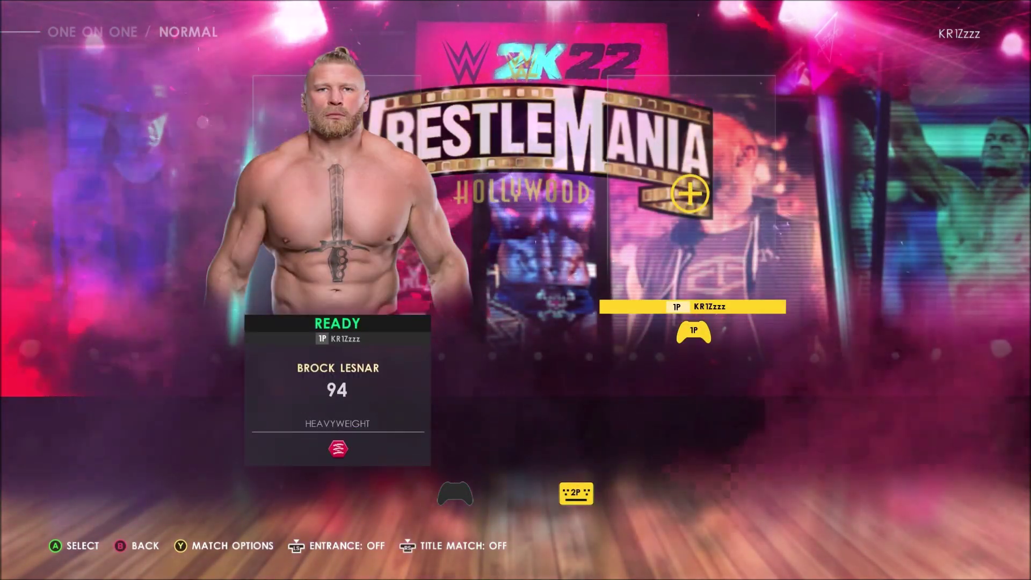
Step: Add Roman Reigns as the computer-controlled opponent and confirm the match lineup
key(Return)
key(Return)
key(Return)
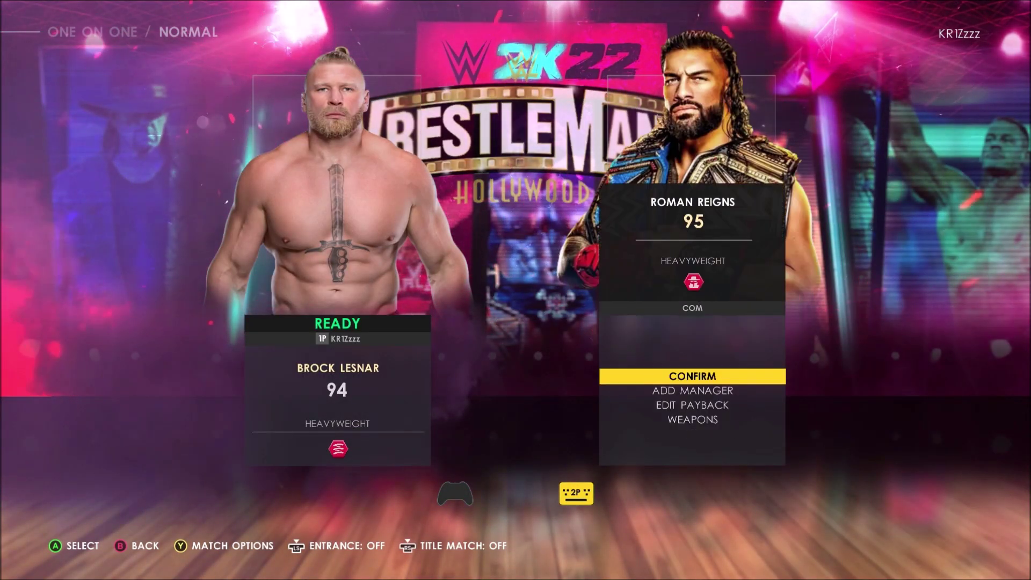
key(Return)
key(Return)
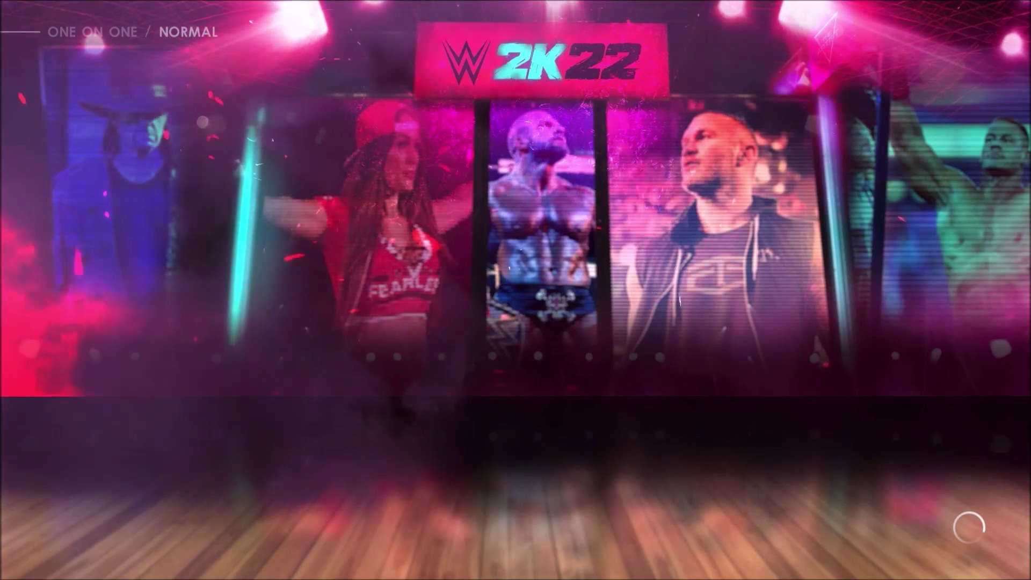
Step: Examine the arena previews for Horror Show at Extreme Rules and Survivor Series 2020 to check the modded arenas
key(Up)
key(Up)
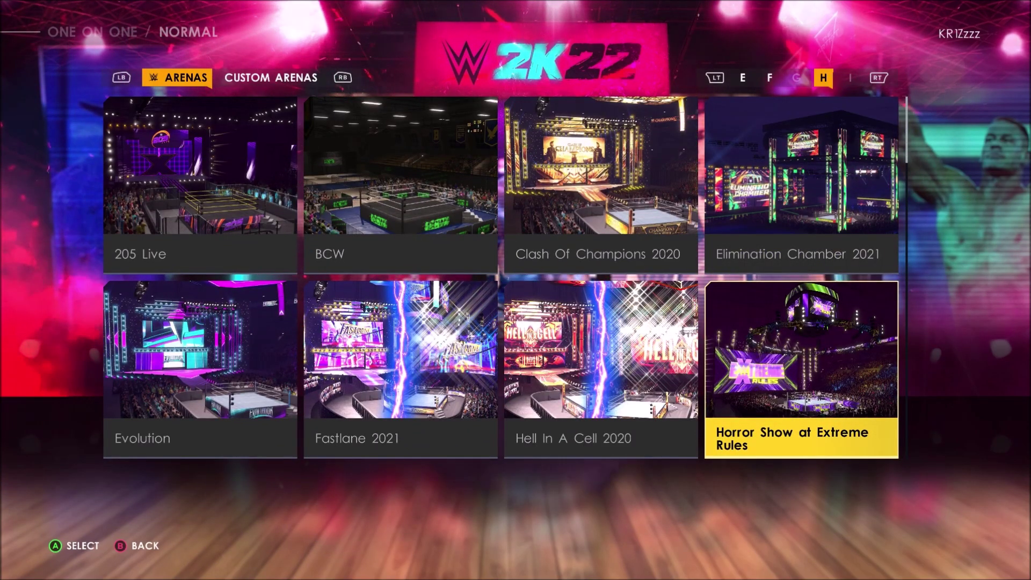
key(Down)
key(Down)
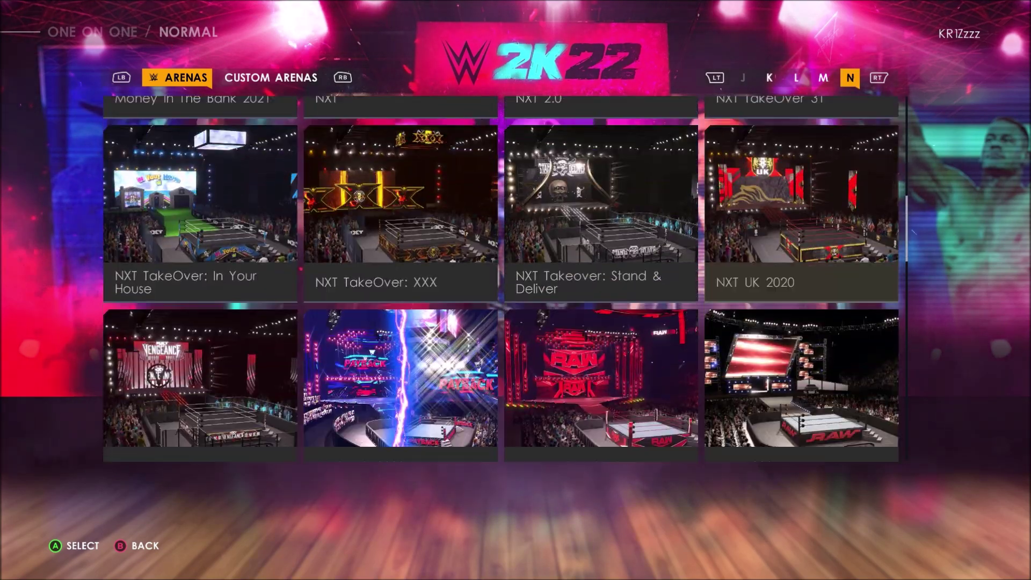
key(Down)
key(Down)
key(Down)
key(Down)
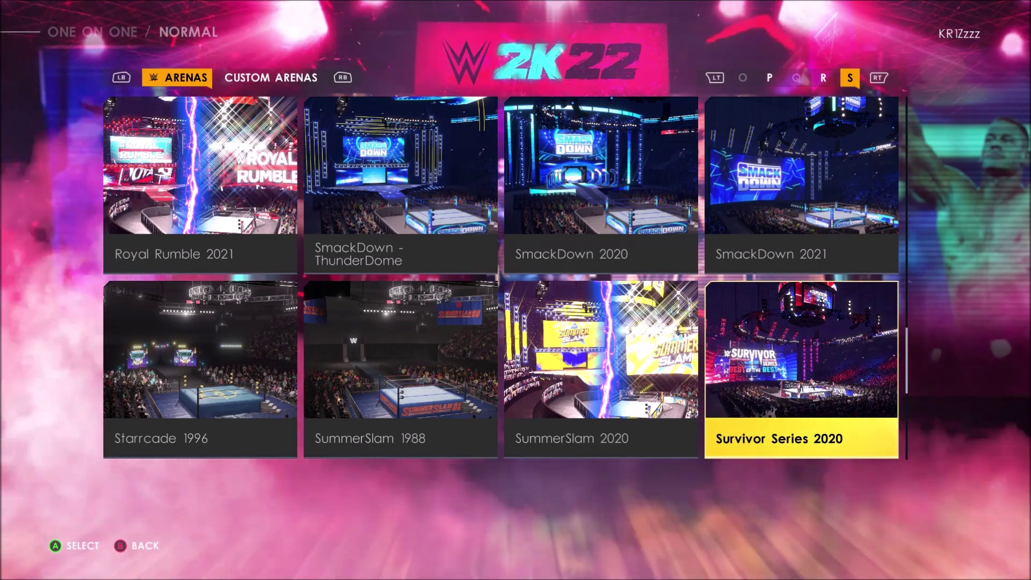
key(Up)
key(Up)
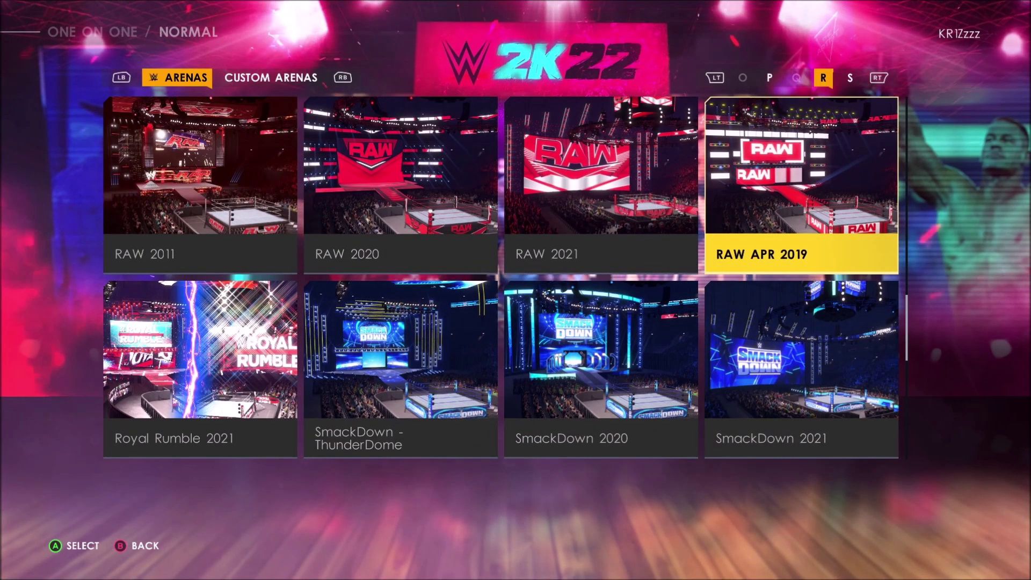
key(Down)
key(Down)
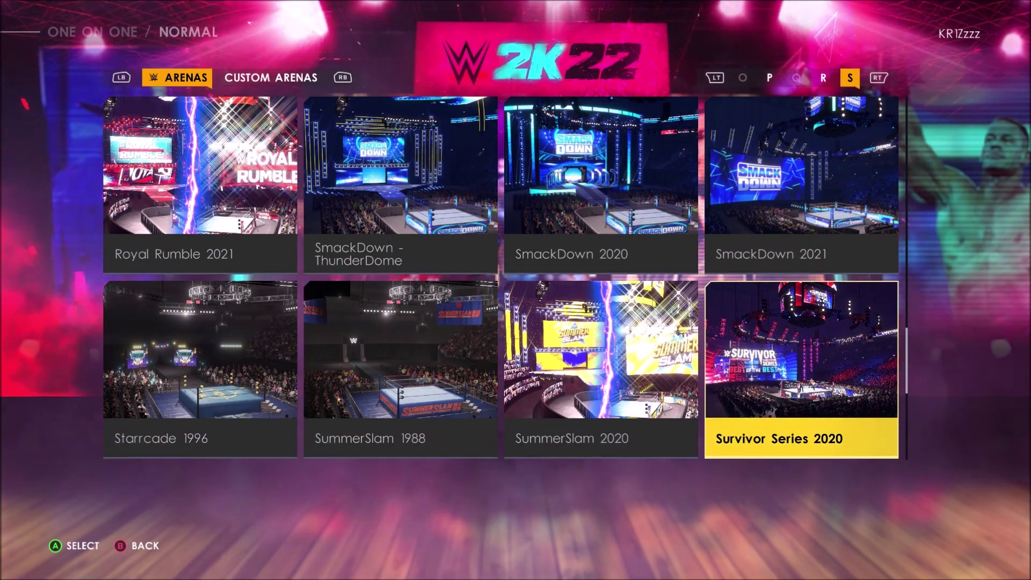
key(Left)
key(Right)
Step: Select the Horror Show at Extreme Rules arena and load the Brock Lesnar vs. Roman Reigns match
key(Up)
key(Up)
key(Up)
key(Up)
key(Up)
key(Up)
key(Up)
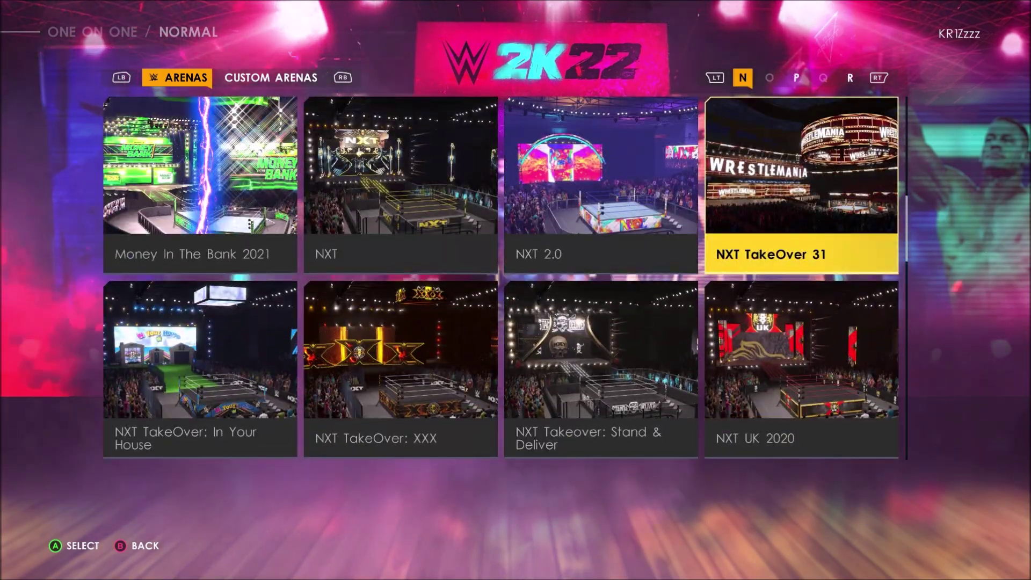
key(Return)
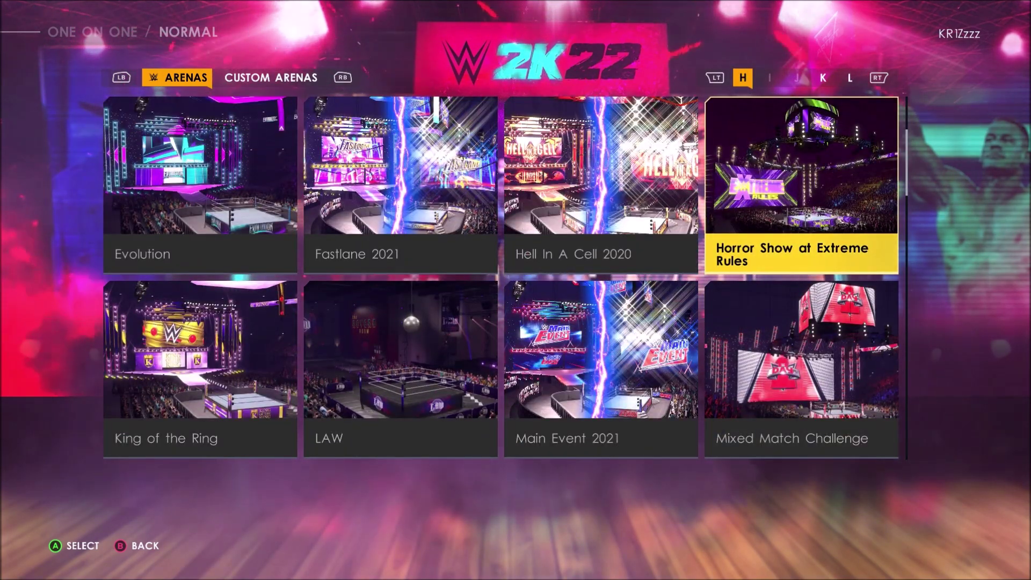
key(q)
key(Escape)
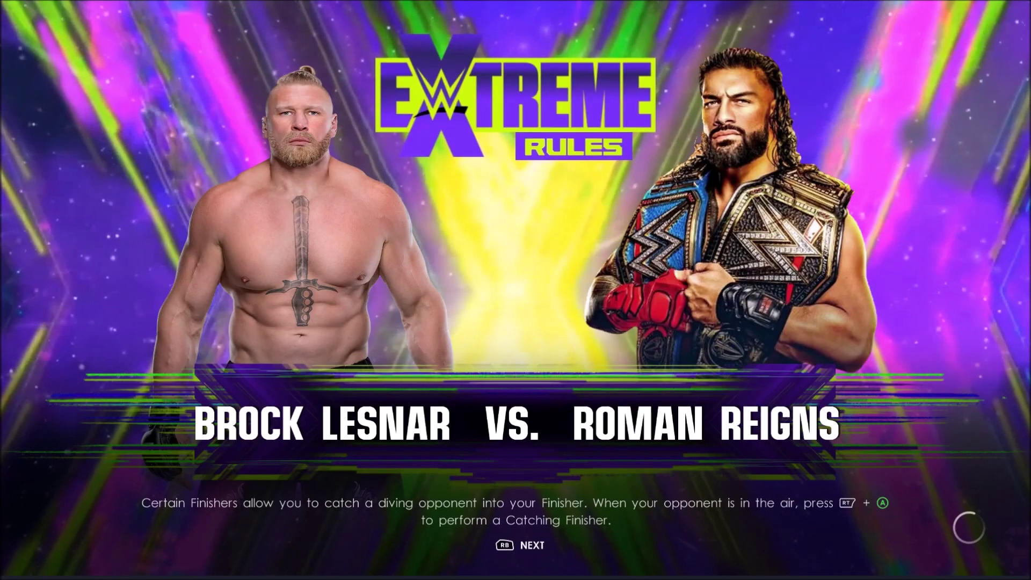